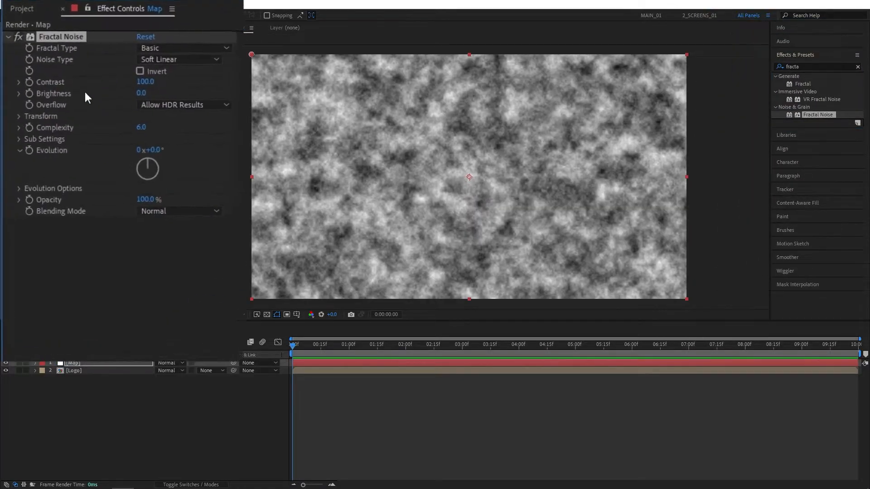
Step: Set the Map layer's Fractal Noise contrast to 400 and brightness to -50
{"action": "left_click", "coordinate": [97, 77]}
{"action": "type", "text": "400"}
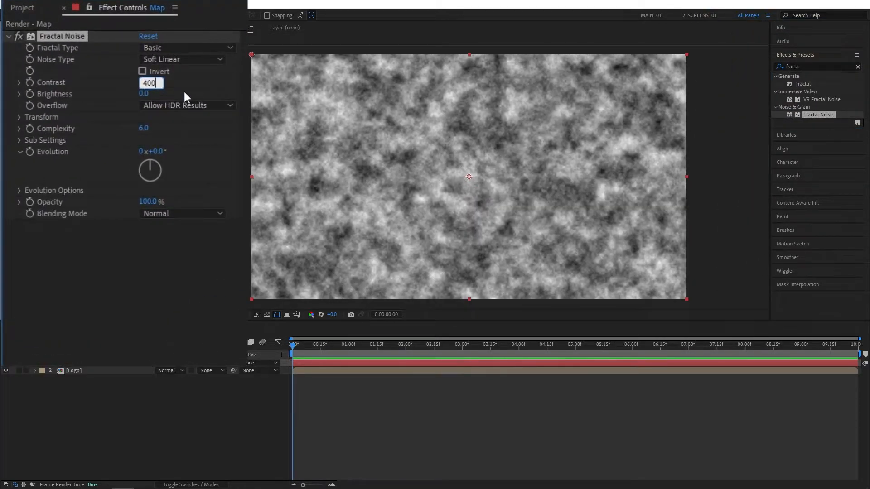
{"action": "key", "text": "Return"}
{"action": "left_click", "coordinate": [143, 95]}
{"action": "type", "text": "-50"}
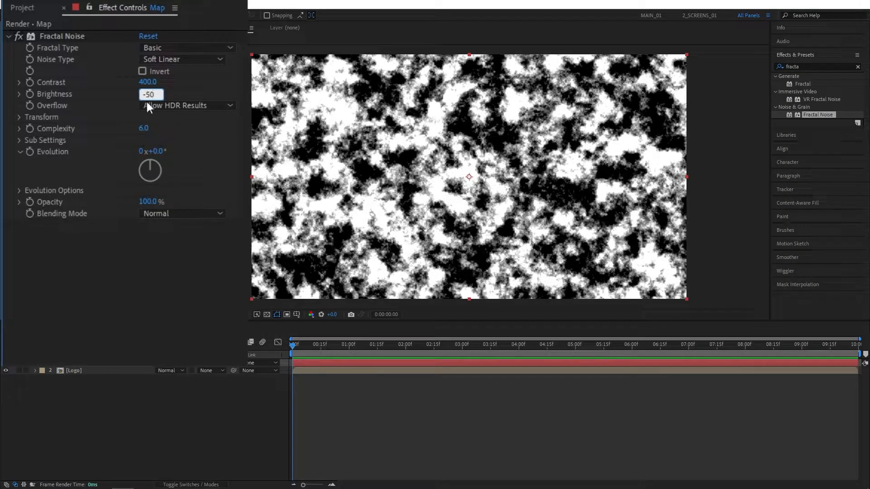
{"action": "key", "text": "Return"}
Step: Disable the Fractal Noise's uniform scaling, then set scale width to 600, scale height to 200 and complexity to 1
{"action": "left_click", "coordinate": [17, 116]}
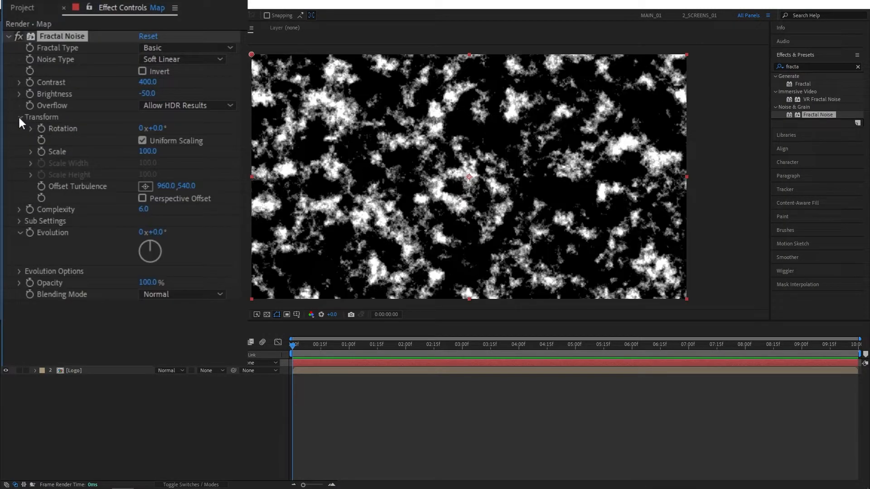
{"action": "left_click", "coordinate": [142, 141]}
{"action": "left_click_drag", "start_coordinate": [75, 182], "coordinate": [238, 179]}
{"action": "left_click", "coordinate": [150, 194]}
{"action": "type", "text": "200"}
{"action": "key", "text": "Return"}
{"action": "left_click", "coordinate": [142, 246]}
{"action": "type", "text": "1"}
{"action": "key", "text": "Return"}
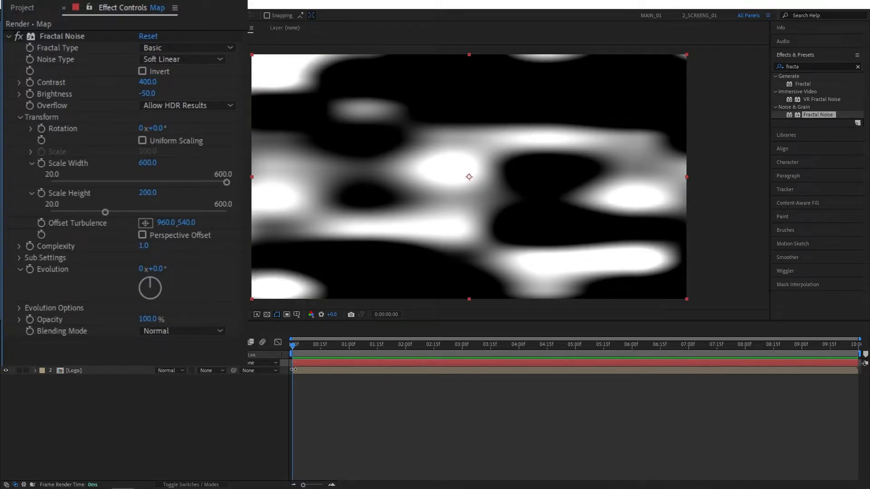
Step: Animate the Fractal Noise's Offset Turbulence with a keyframe at 0 seconds and a value of 1932, 540 at 5 seconds
{"action": "left_click", "coordinate": [41, 222]}
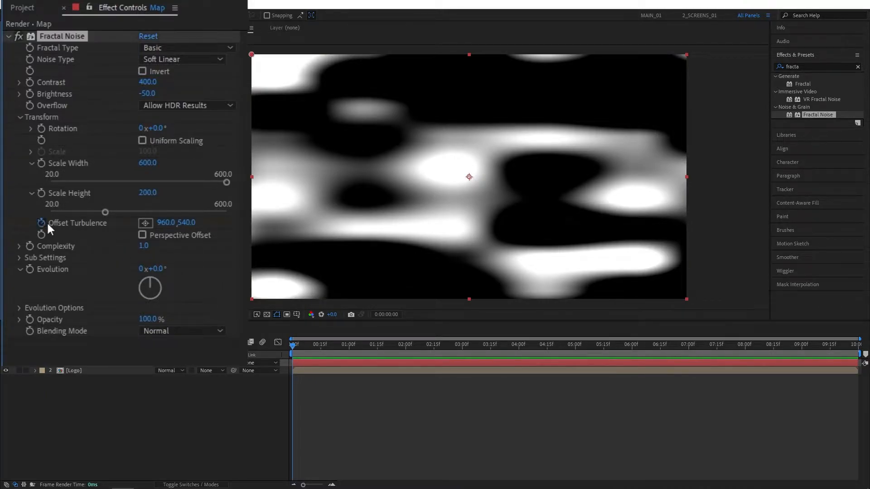
{"action": "left_click", "coordinate": [576, 345]}
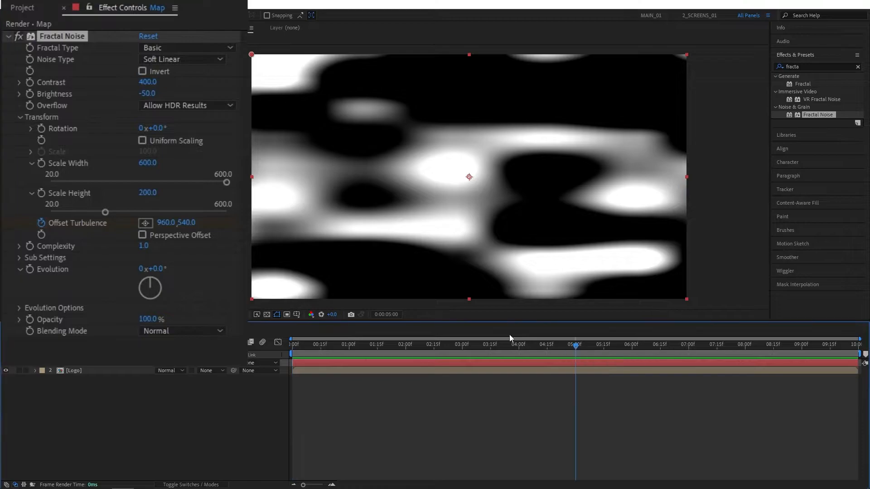
{"action": "left_click_drag", "start_coordinate": [165, 222], "coordinate": [531, 156]}
Step: Move the Map layer below the Logo layer and give it the Logo as its alpha track matte
{"action": "left_click", "coordinate": [87, 393]}
{"action": "mouse_move", "coordinate": [73, 363]}
{"action": "left_mouse_down"}
{"action": "mouse_move", "coordinate": [78, 382]}
{"action": "mouse_move", "coordinate": [68, 376]}
{"action": "left_mouse_up"}
{"action": "left_click", "coordinate": [193, 388]}
{"action": "left_click", "coordinate": [204, 485]}
{"action": "left_click", "coordinate": [204, 484]}
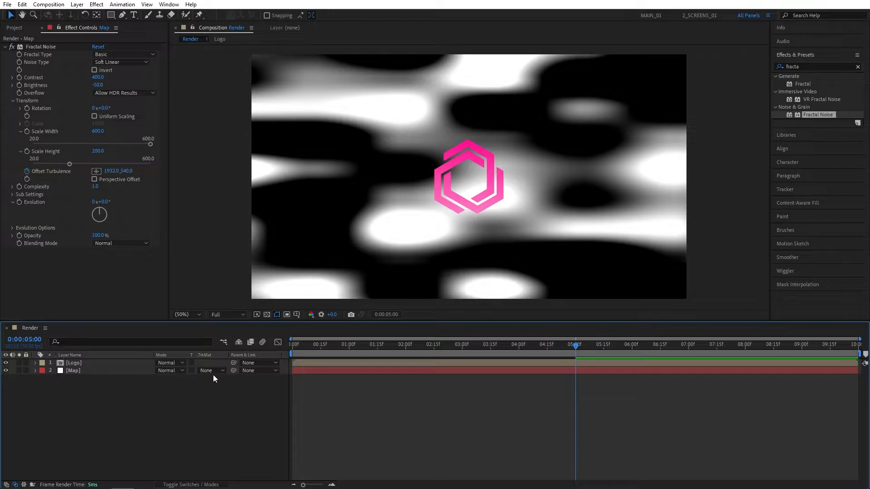
{"action": "left_click", "coordinate": [224, 371]}
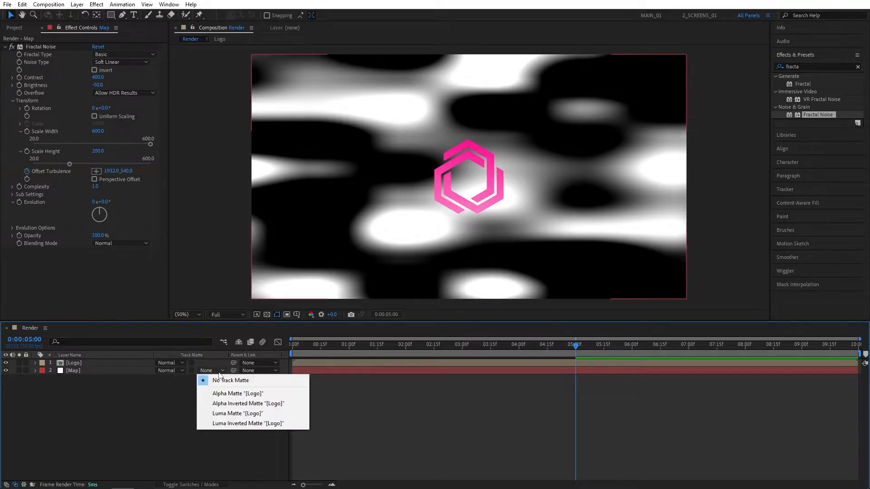
{"action": "left_click", "coordinate": [273, 396]}
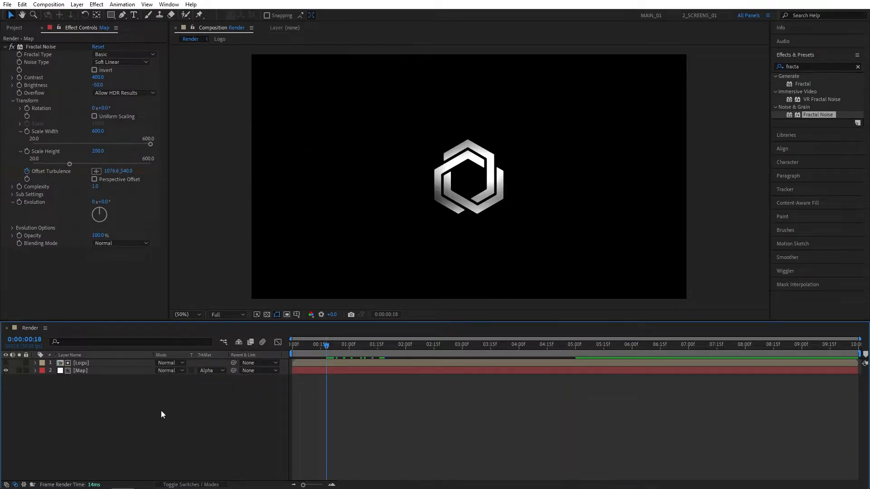
Step: Find the CC Glass and CC Blobbylize effects and apply both to the Map layer
{"action": "left_click_drag", "start_coordinate": [804, 65], "coordinate": [88, 371]}
{"action": "type", "text": "cc glass"}
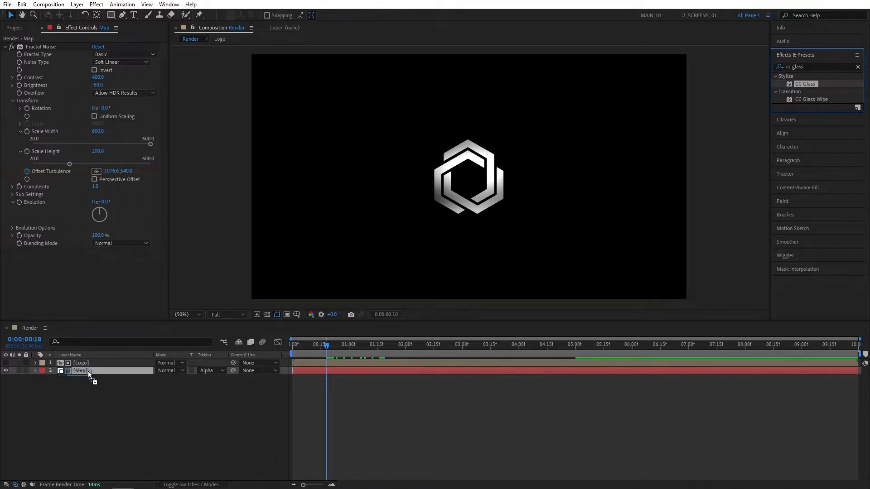
{"action": "left_click_drag", "start_coordinate": [808, 67], "coordinate": [84, 370]}
{"action": "key", "text": "BackSpace"}
{"action": "type", "text": "blo"}
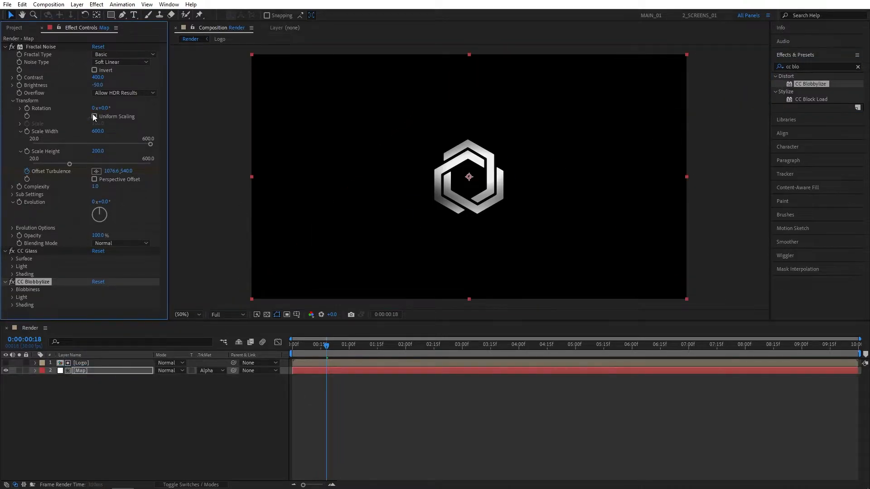
Step: Set CC Glass's bump map to the Logo layer and its surface property to Alpha
{"action": "left_click", "coordinate": [5, 48]}
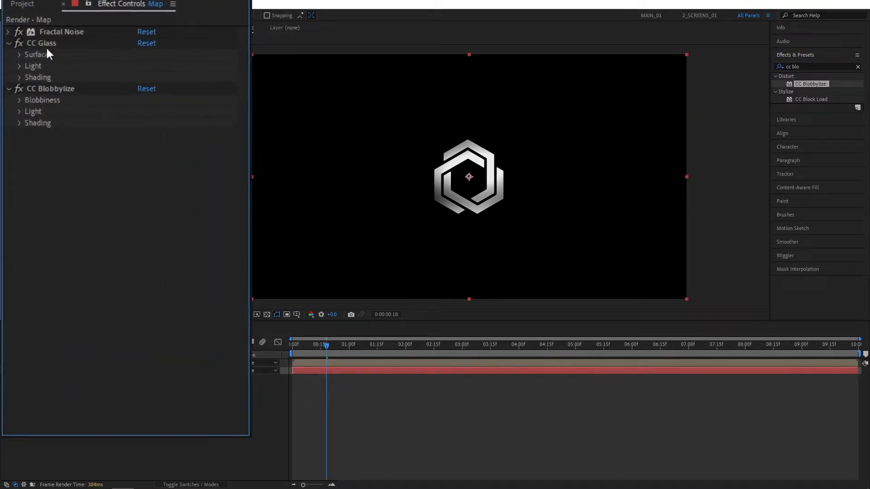
{"action": "left_click", "coordinate": [19, 54]}
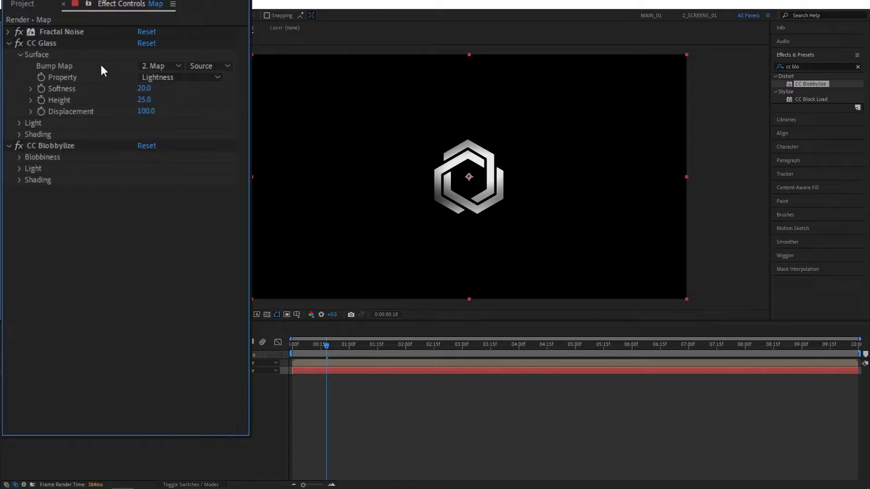
{"action": "left_click", "coordinate": [159, 67]}
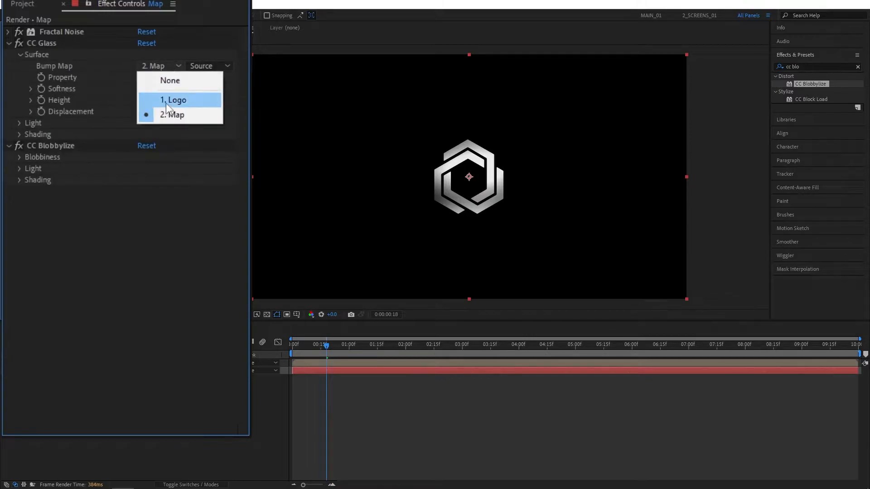
{"action": "left_click", "coordinate": [165, 102]}
{"action": "left_click", "coordinate": [156, 80]}
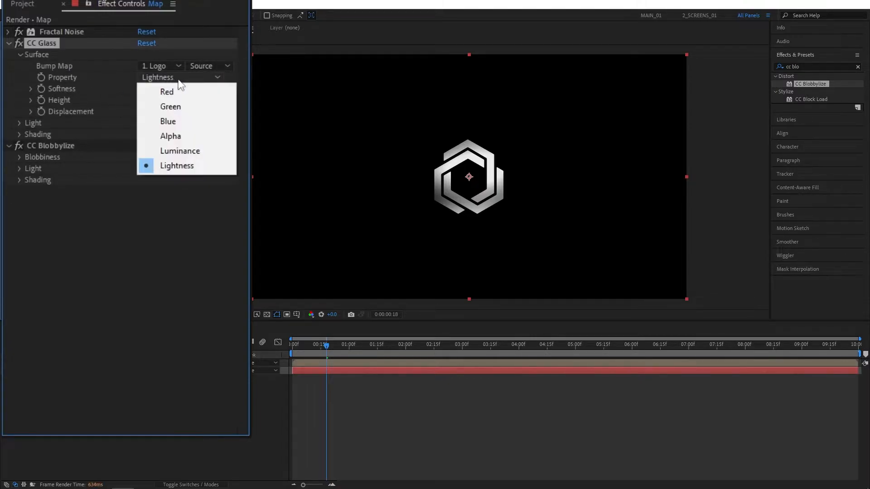
{"action": "left_click", "coordinate": [178, 134]}
Step: Set CC Glass's surface softness to 50, height to 50 and displacement to -100
{"action": "left_click", "coordinate": [144, 88]}
{"action": "type", "text": "50"}
{"action": "key", "text": "Return"}
{"action": "left_click", "coordinate": [144, 99]}
{"action": "type", "text": "50"}
{"action": "key", "text": "Return"}
{"action": "left_click", "coordinate": [138, 113]}
{"action": "type", "text": "-100"}
{"action": "key", "text": "Return"}
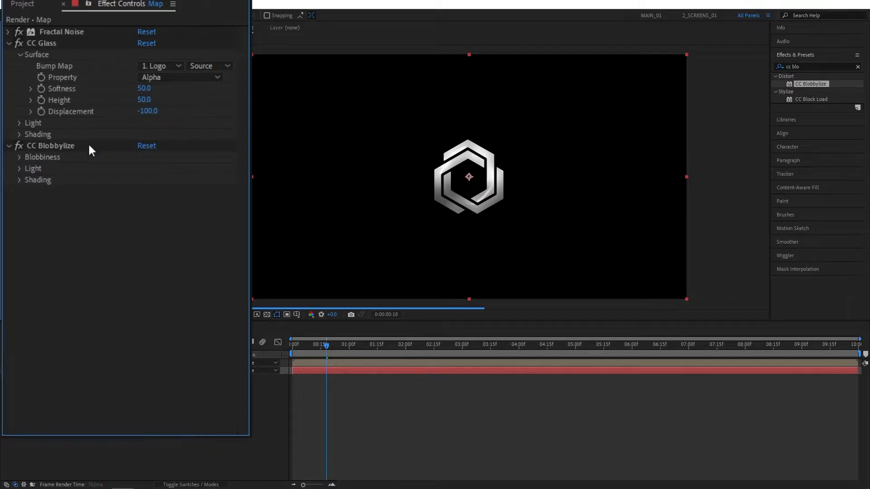
Step: Set CC Glass's light height to 100
{"action": "left_click", "coordinate": [21, 123]}
{"action": "left_click", "coordinate": [144, 179]}
{"action": "type", "text": "100"}
{"action": "key", "text": "Return"}
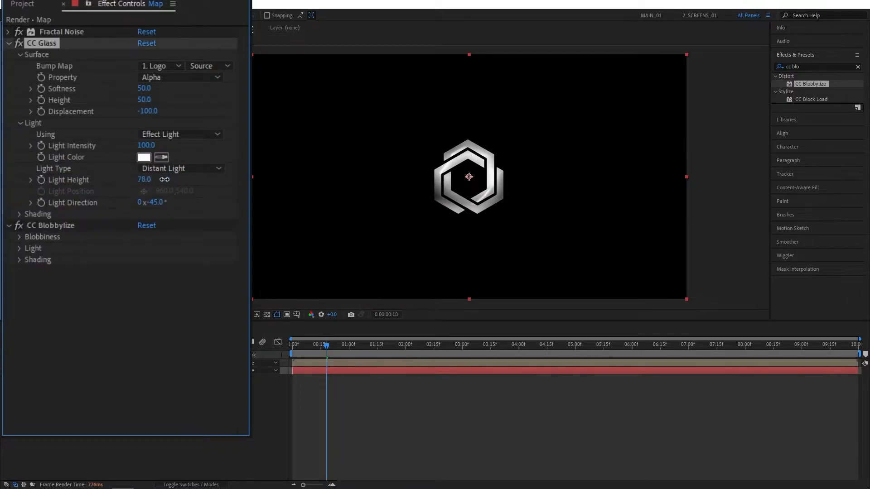
Step: Set CC Blobbylize's blob layer to Logo and its blobbiness property to Alpha
{"action": "left_click", "coordinate": [21, 242]}
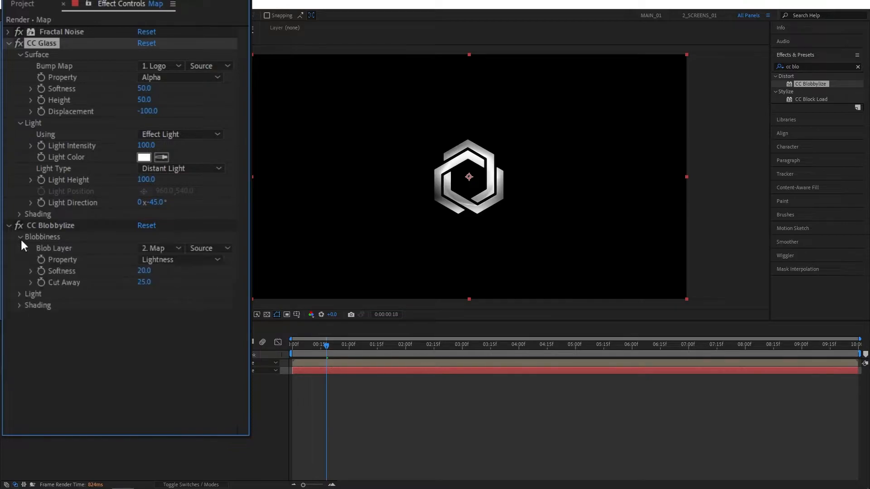
{"action": "left_click", "coordinate": [146, 251]}
{"action": "left_click", "coordinate": [181, 284]}
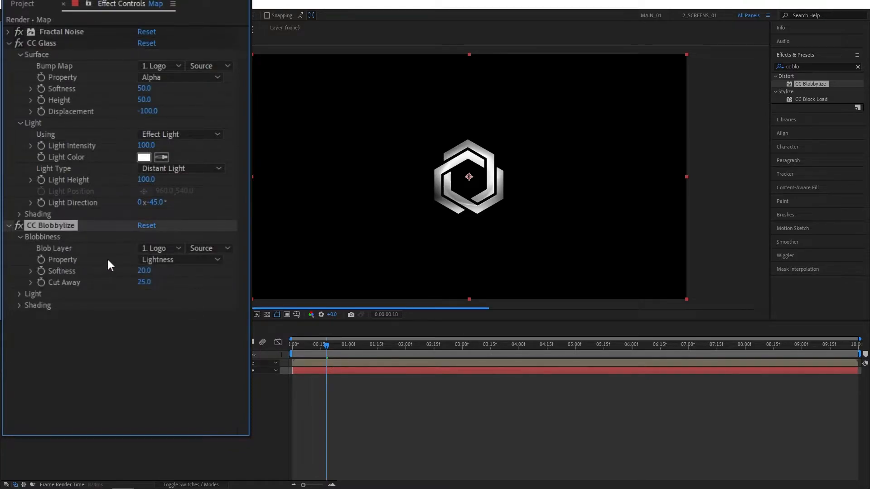
{"action": "left_click", "coordinate": [165, 262]}
{"action": "left_click", "coordinate": [183, 315]}
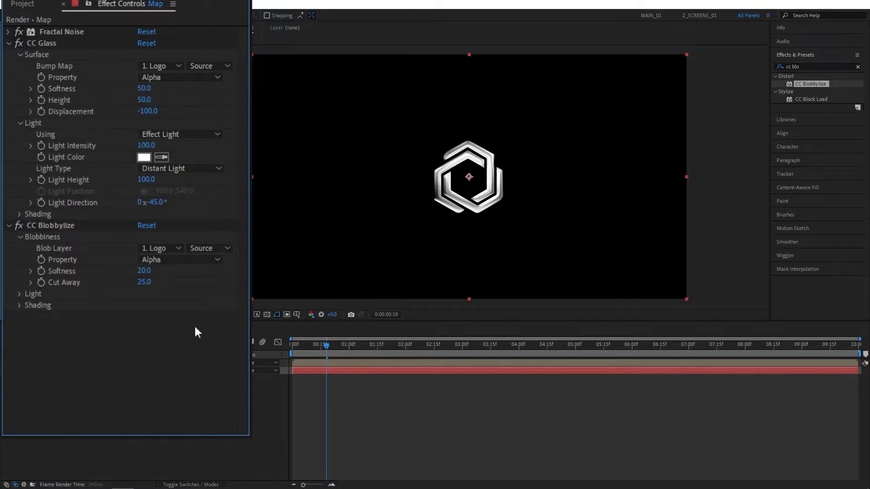
Step: Set CC Blobbylize's softness to 15 and cut away to 50
{"action": "left_click", "coordinate": [144, 270]}
{"action": "type", "text": "15"}
{"action": "key", "text": "Return"}
{"action": "left_click", "coordinate": [144, 282]}
{"action": "type", "text": "50"}
{"action": "key", "text": "Return"}
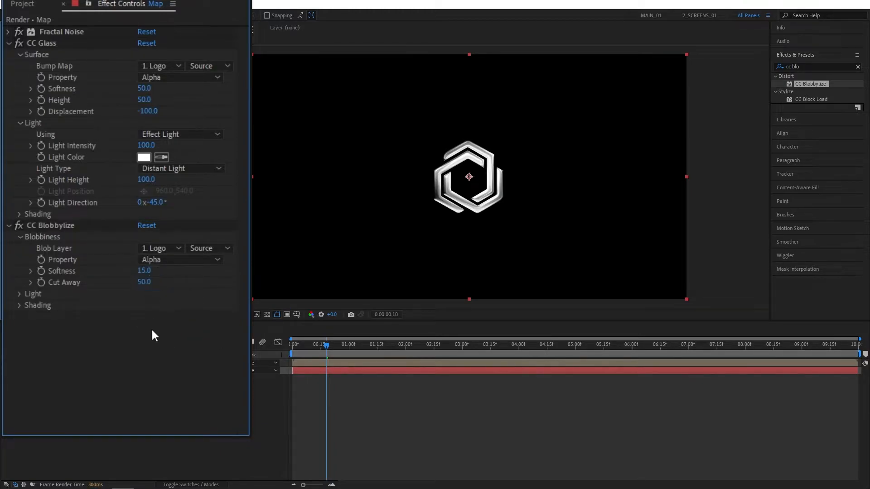
Step: Set CC Blobbylize's light intensity to 200 and light height to 100
{"action": "left_click", "coordinate": [19, 294]}
{"action": "left_click", "coordinate": [136, 310]}
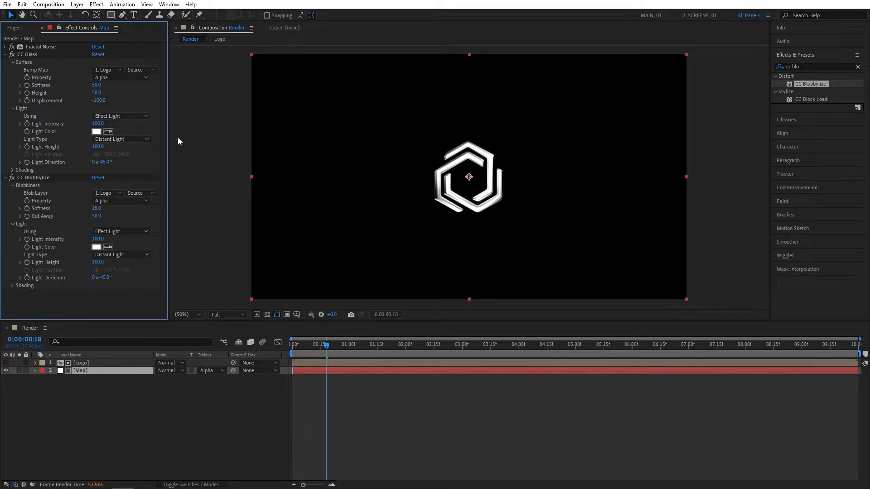
{"action": "left_click", "coordinate": [334, 392]}
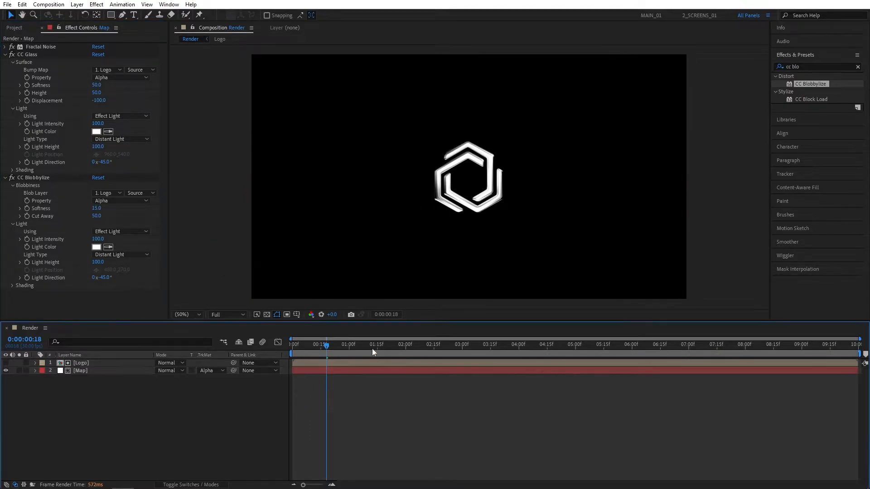
Step: Keyframe the Map layer's opacity at 100% at 2 seconds and 0% at 3 seconds
{"action": "left_click", "coordinate": [406, 349]}
{"action": "left_click", "coordinate": [98, 367]}
{"action": "left_click", "coordinate": [95, 370]}
{"action": "key", "text": "t"}
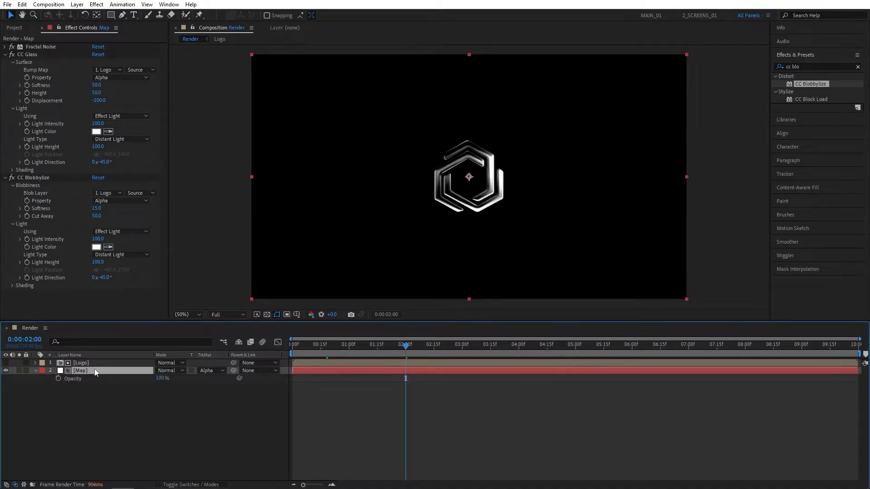
{"action": "left_click", "coordinate": [58, 378]}
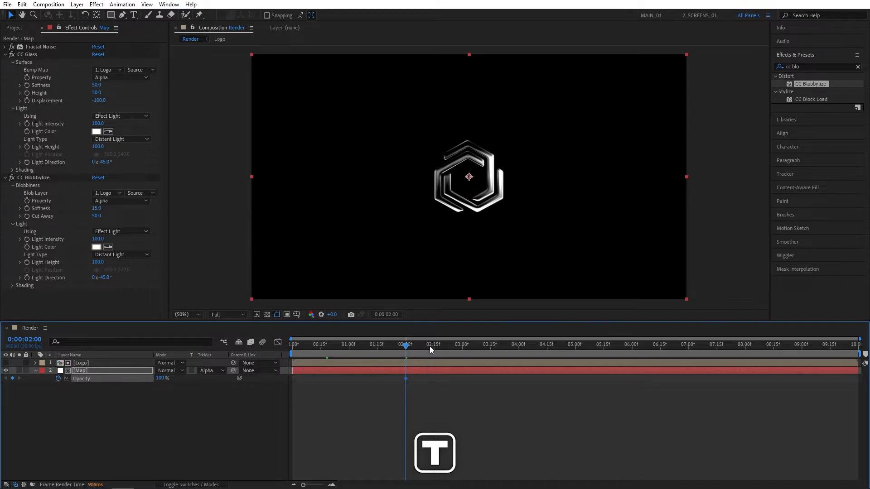
{"action": "left_click", "coordinate": [461, 347]}
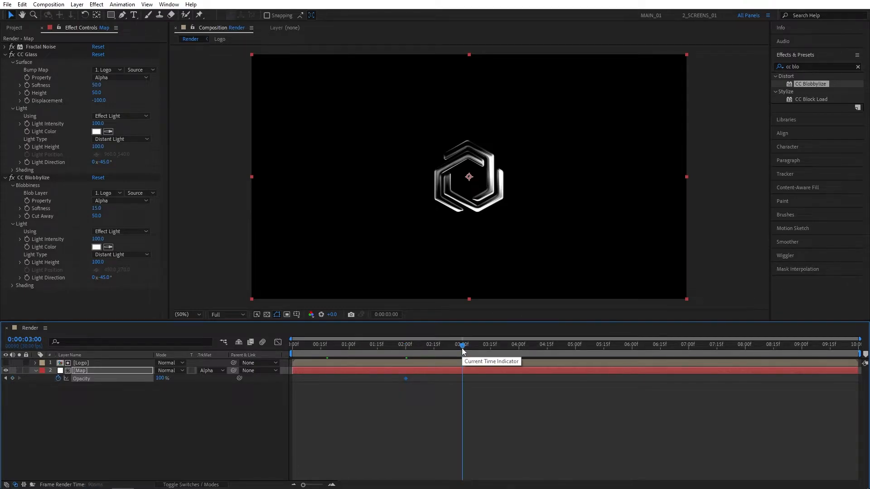
{"action": "left_click_drag", "start_coordinate": [161, 379], "coordinate": [79, 380]}
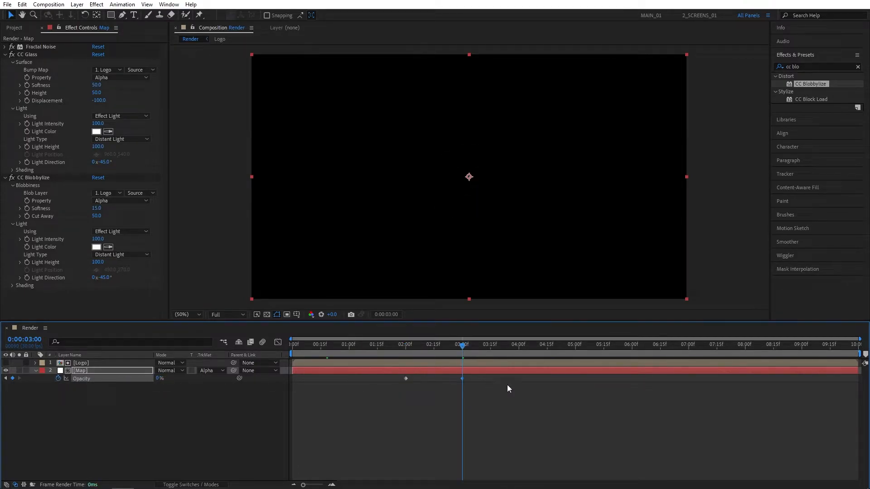
Step: Apply Easy Ease to both of the Map layer's opacity keyframes
{"action": "left_click_drag", "start_coordinate": [554, 411], "coordinate": [344, 372]}
{"action": "right_click", "coordinate": [405, 378]}
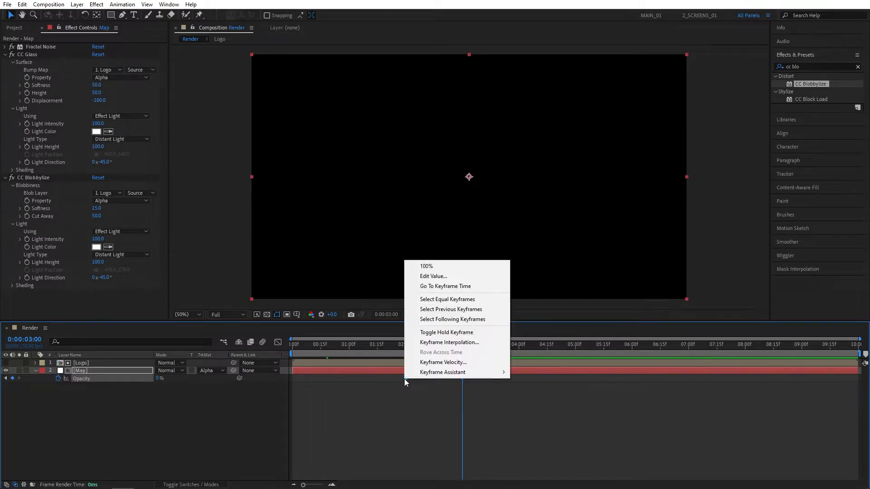
{"action": "mouse_move", "coordinate": [434, 376]}
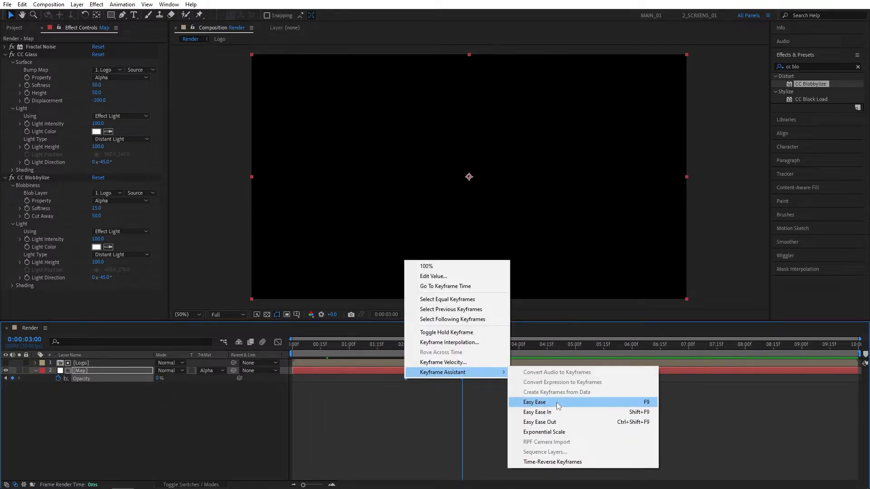
{"action": "left_click", "coordinate": [624, 404]}
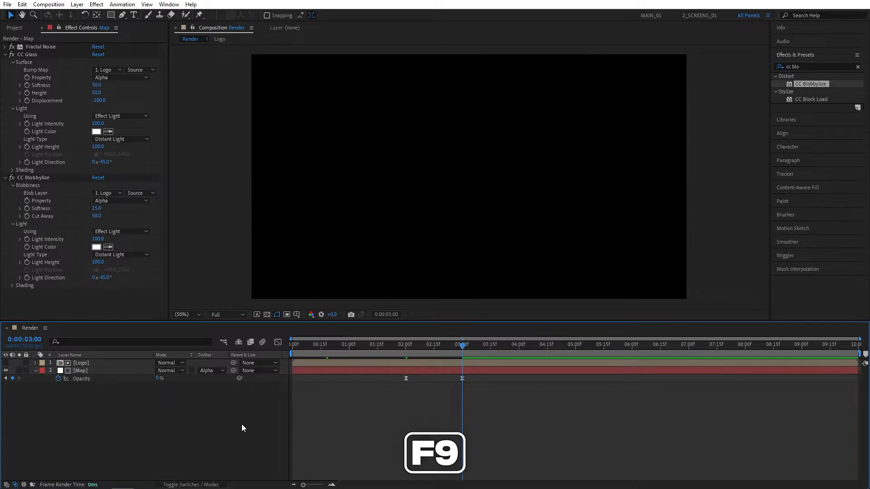
Step: Add another copy of the Logo composition to the timeline beneath the Map layer and check it at about 1 second
{"action": "left_click", "coordinate": [16, 27]}
{"action": "left_click_drag", "start_coordinate": [23, 109], "coordinate": [49, 386]}
{"action": "left_click_drag", "start_coordinate": [341, 347], "coordinate": [353, 349]}
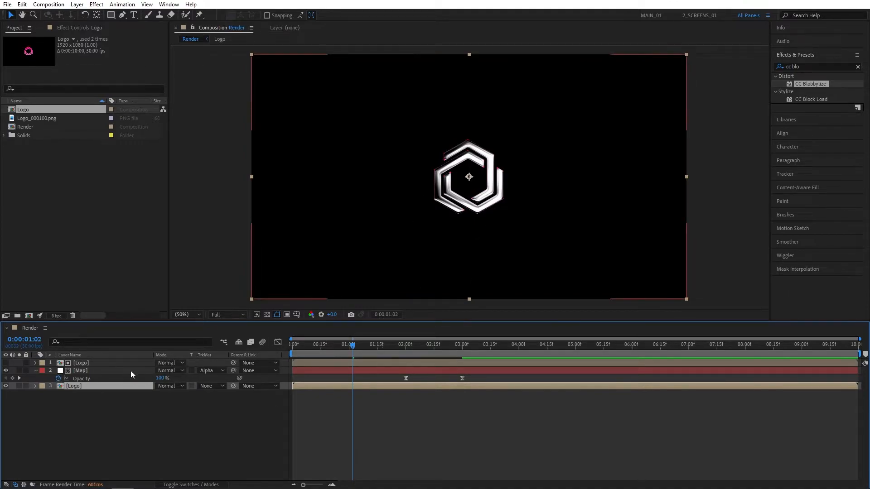
Step: Set the Map layer's blending mode to Hard Light and scrub through its opacity fade to check it
{"action": "left_click", "coordinate": [197, 485]}
{"action": "left_click", "coordinate": [198, 485]}
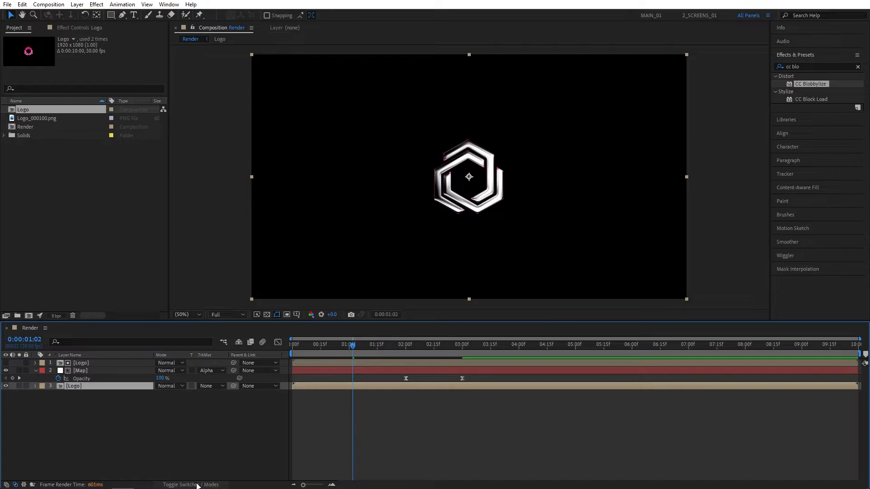
{"action": "left_click", "coordinate": [172, 371]}
{"action": "left_click", "coordinate": [221, 287]}
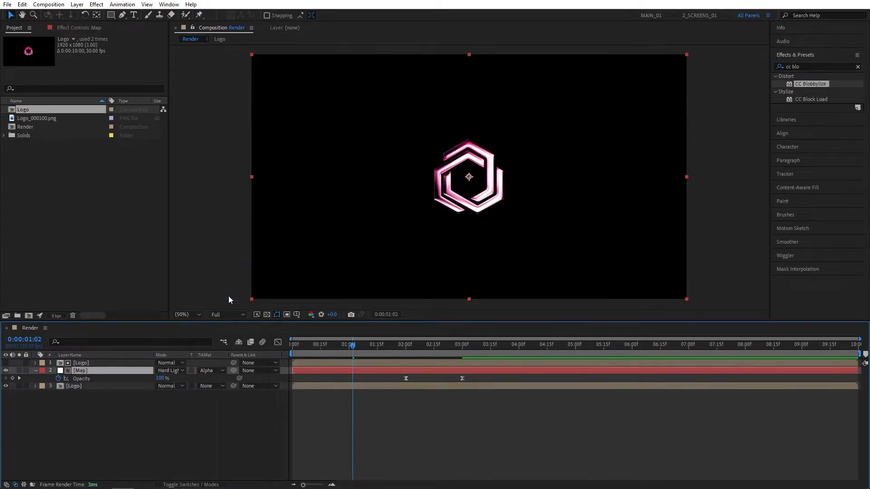
{"action": "left_click_drag", "start_coordinate": [354, 345], "coordinate": [444, 368]}
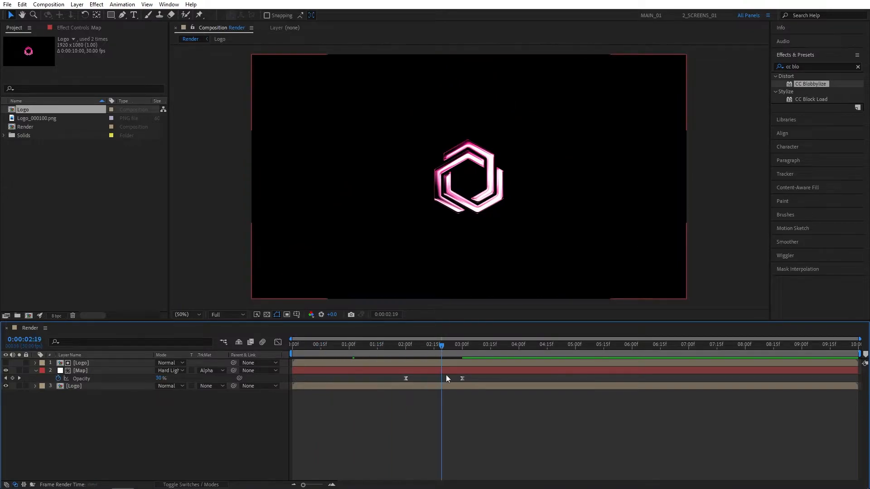
{"action": "left_click", "coordinate": [451, 346]}
Step: Pre-compose all three layers into a new composition named Logo_Glossy, moving all attributes into it
{"action": "left_click_drag", "start_coordinate": [252, 430], "coordinate": [82, 362]}
{"action": "right_click", "coordinate": [81, 362]}
{"action": "left_click", "coordinate": [109, 326]}
{"action": "type", "text": "Logo_Glossy"}
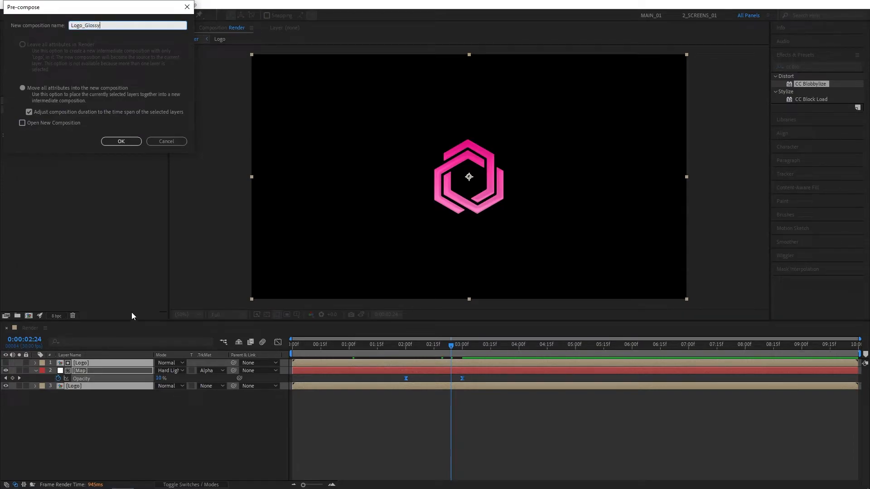
{"action": "left_click", "coordinate": [131, 141]}
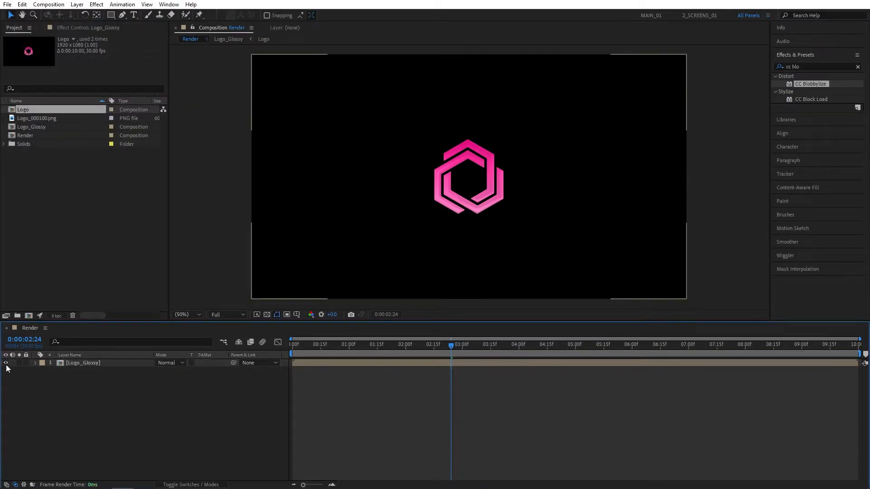
Step: Hide the Logo_Glossy layer, then add the Logo composition beneath it and rename that layer Vegas
{"action": "left_click", "coordinate": [60, 176]}
{"action": "left_click_drag", "start_coordinate": [26, 109], "coordinate": [49, 395]}
{"action": "left_click", "coordinate": [58, 399]}
{"action": "left_click", "coordinate": [81, 371]}
{"action": "key", "text": "Return"}
{"action": "type", "text": "Veg"}
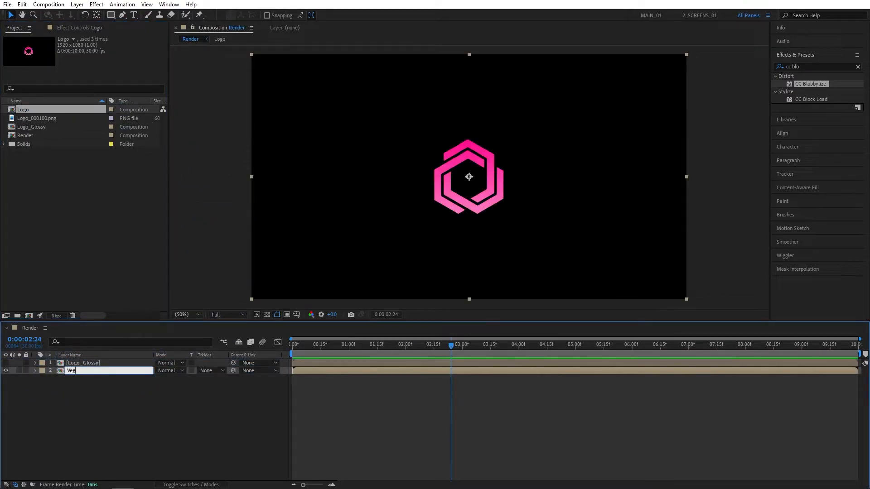
{"action": "type", "text": "as"}
{"action": "left_click", "coordinate": [131, 403]}
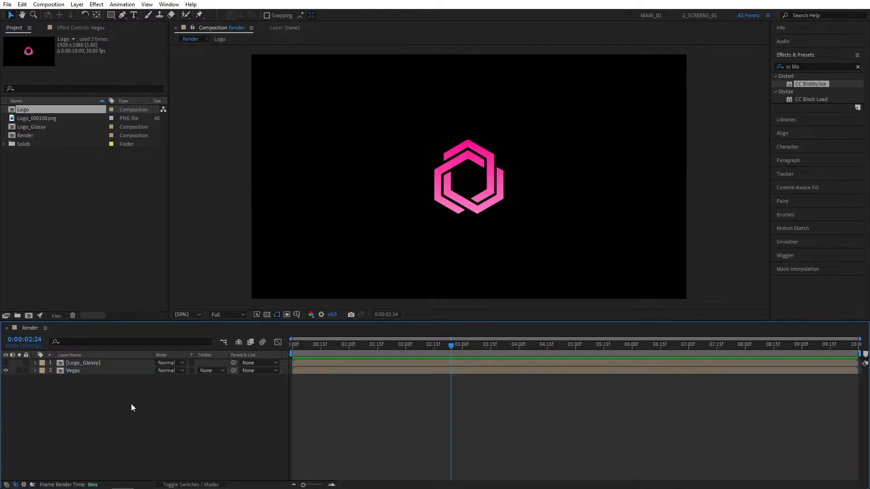
Step: Apply the Vegas effect to the Vegas layer and set its blend mode to Transparent
{"action": "left_click", "coordinate": [807, 66]}
{"action": "type", "text": "vegas"}
{"action": "left_click_drag", "start_coordinate": [801, 83], "coordinate": [75, 371]}
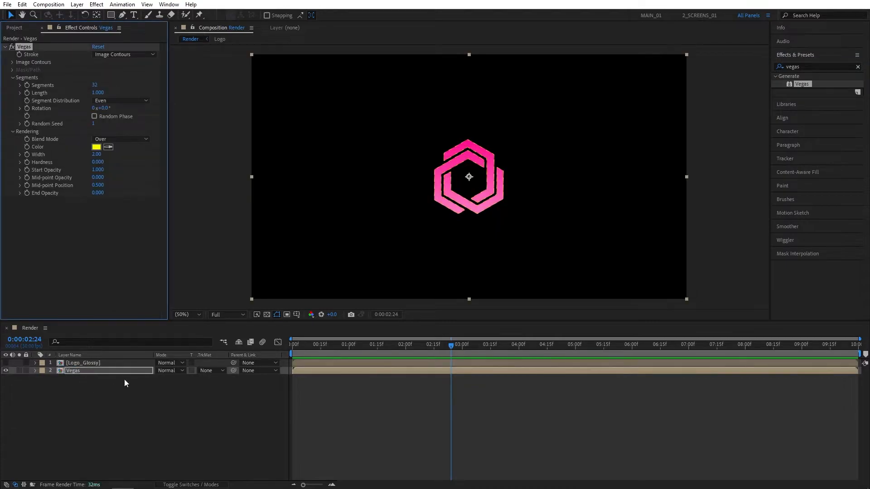
{"action": "left_click", "coordinate": [120, 139]}
{"action": "left_click", "coordinate": [124, 146]}
Step: Set the Vegas effect's Segments to 3, Width to 4 and End Opacity to 1
{"action": "left_click", "coordinate": [95, 85]}
{"action": "type", "text": "3"}
{"action": "left_click", "coordinate": [134, 88]}
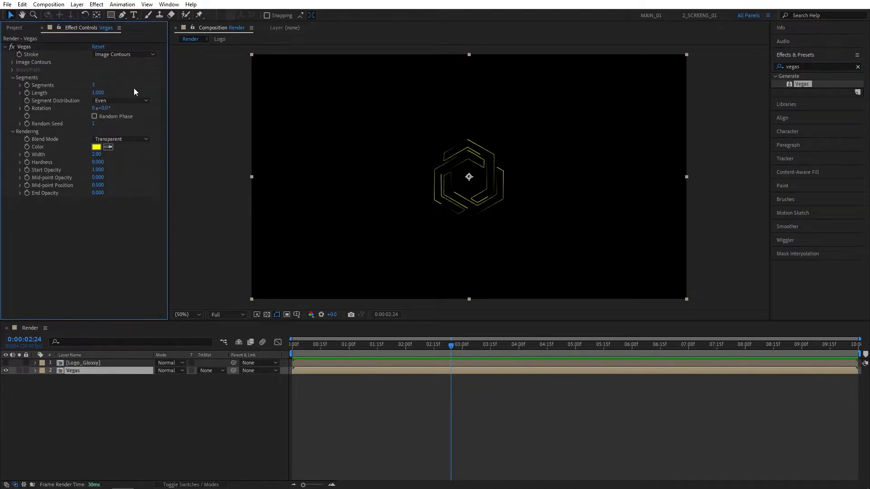
{"action": "left_click", "coordinate": [94, 155]}
{"action": "type", "text": "4"}
{"action": "left_click", "coordinate": [134, 170]}
{"action": "left_click_drag", "start_coordinate": [98, 193], "coordinate": [268, 192]}
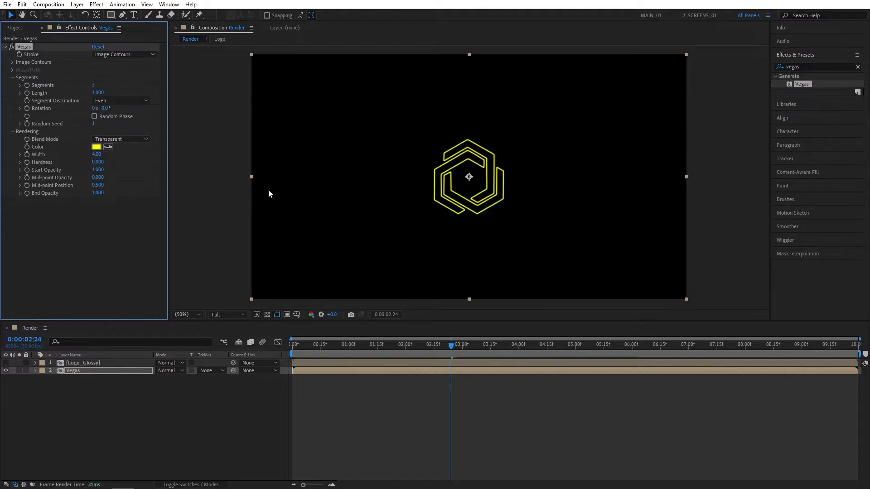
Step: Change the Vegas stroke color to pink FF0090
{"action": "left_click", "coordinate": [97, 147]}
{"action": "left_click", "coordinate": [139, 32]}
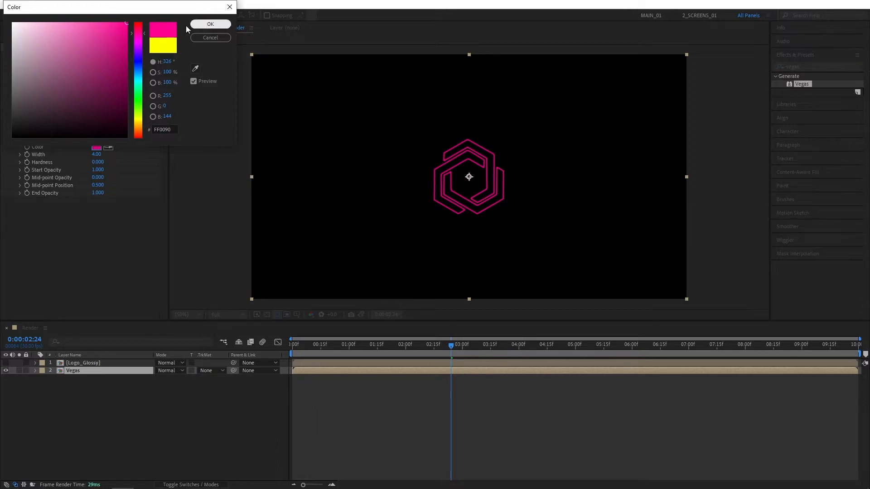
{"action": "left_click", "coordinate": [210, 25]}
Step: Keyframe the Vegas effect's Length from 0 at 0 seconds to 1 at 2 seconds, and Rotation from 0° to 70°
{"action": "left_click_drag", "start_coordinate": [361, 346], "coordinate": [292, 372]}
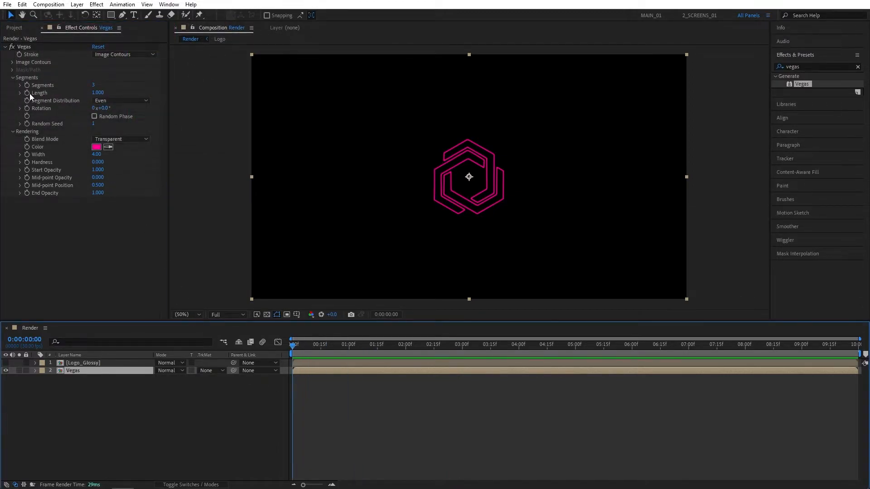
{"action": "left_click_drag", "start_coordinate": [97, 92], "coordinate": [38, 96]}
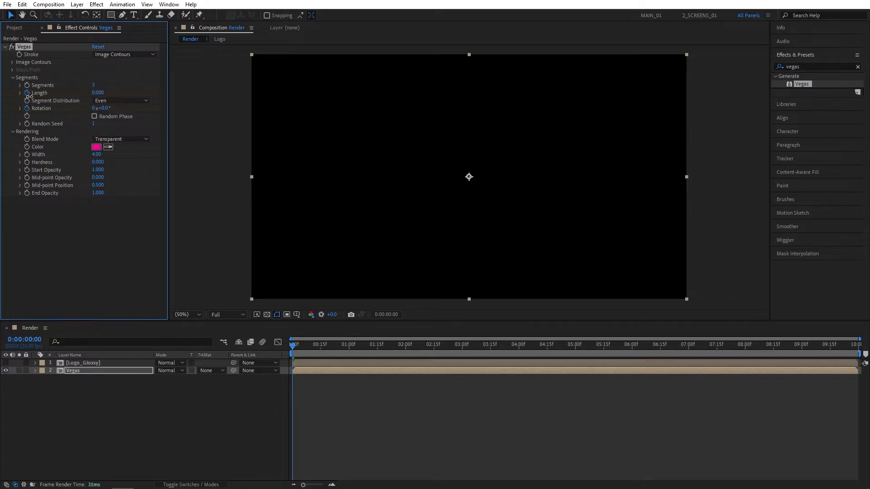
{"action": "left_click", "coordinate": [406, 349]}
{"action": "left_click_drag", "start_coordinate": [97, 92], "coordinate": [310, 86]}
{"action": "left_click", "coordinate": [102, 109]}
{"action": "type", "text": "70"}
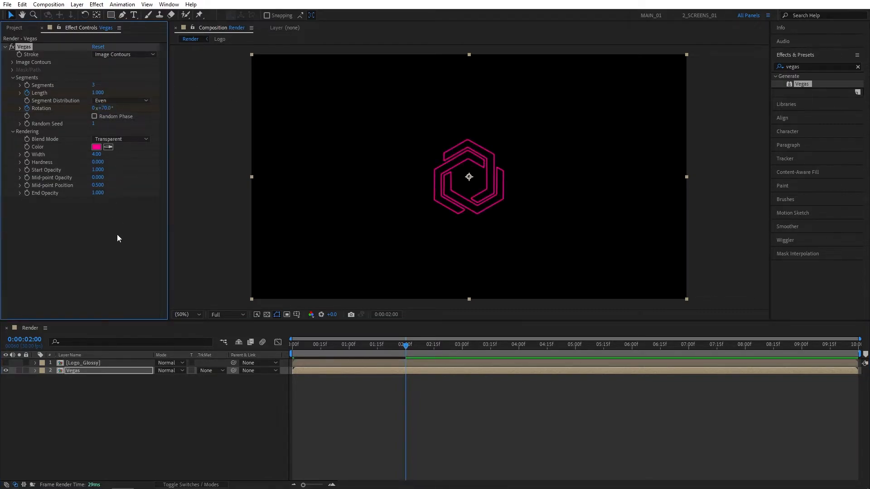
{"action": "key", "text": "Return"}
Step: Apply Easy Ease to all of the Vegas layer's Length and Rotation keyframes and scrub to check the line animation
{"action": "key", "text": "u"}
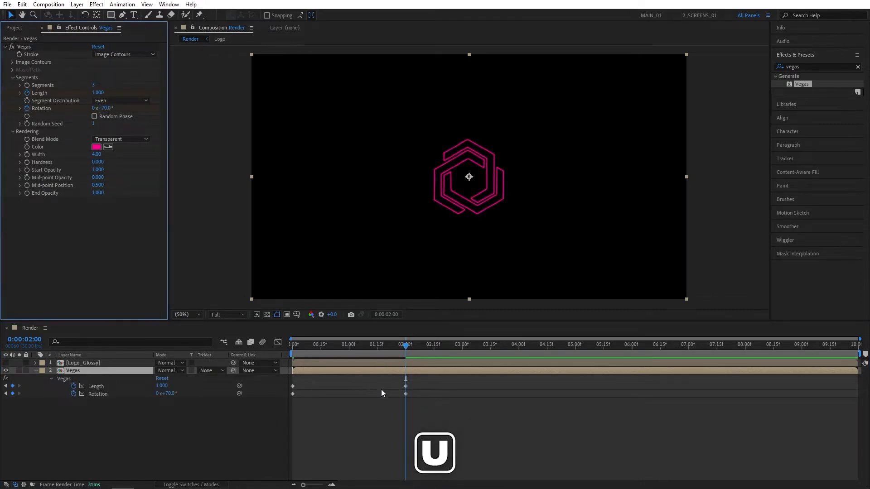
{"action": "left_click_drag", "start_coordinate": [447, 380], "coordinate": [288, 403]}
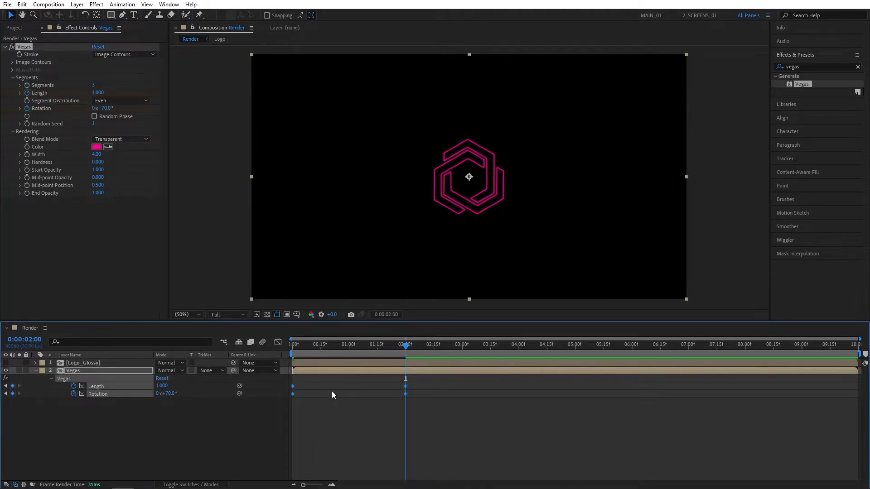
{"action": "key", "text": "F9"}
{"action": "left_click_drag", "start_coordinate": [398, 346], "coordinate": [339, 348]}
{"action": "left_click", "coordinate": [323, 420]}
Step: Duplicate the Vegas layer, place the copy beneath the original and rename it Shadow
{"action": "left_click", "coordinate": [71, 371]}
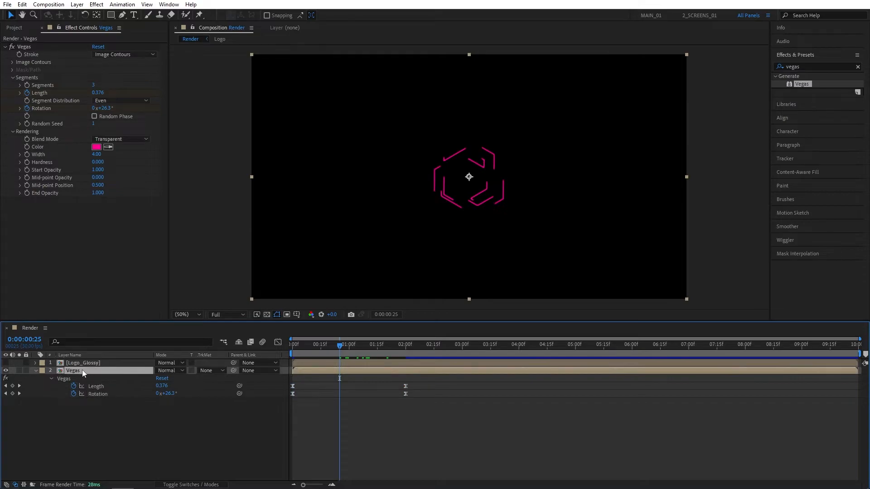
{"action": "key", "text": "ctrl+d"}
{"action": "left_click_drag", "start_coordinate": [81, 374], "coordinate": [83, 426]}
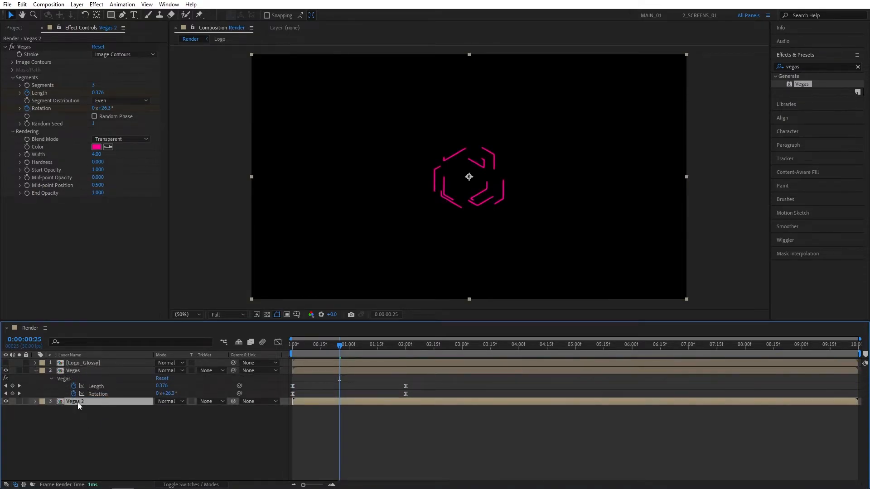
{"action": "key", "text": "Return"}
{"action": "type", "text": "Shadow"}
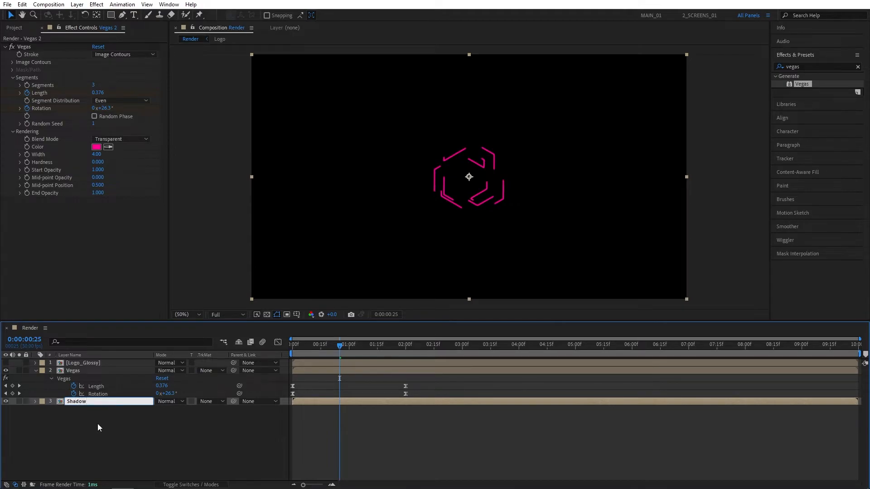
{"action": "key", "text": "Return"}
Step: Apply CC Radial Fast Blur to the Shadow layer with Amount 60 and Zoom set to Brightest
{"action": "left_click", "coordinate": [798, 66]}
{"action": "type", "text": "cc rad"}
{"action": "left_click_drag", "start_coordinate": [815, 91], "coordinate": [85, 401]}
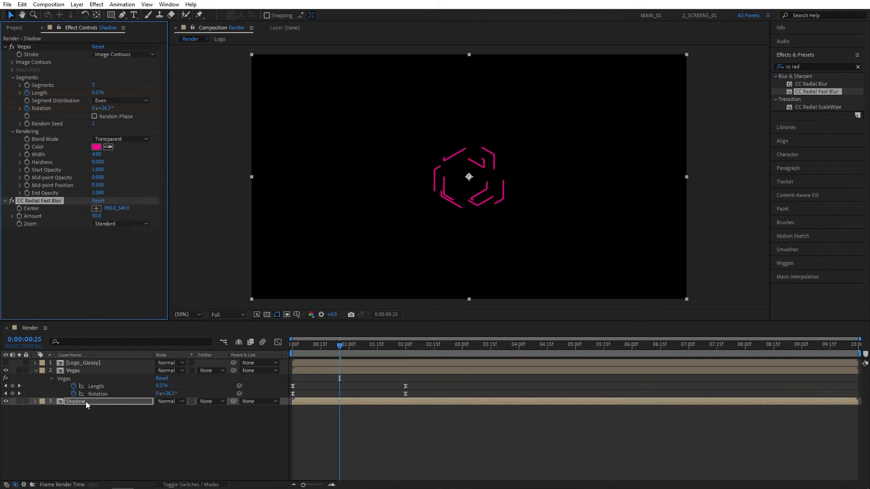
{"action": "left_click", "coordinate": [99, 216]}
{"action": "type", "text": "60"}
{"action": "left_click", "coordinate": [67, 232]}
{"action": "left_click", "coordinate": [114, 224]}
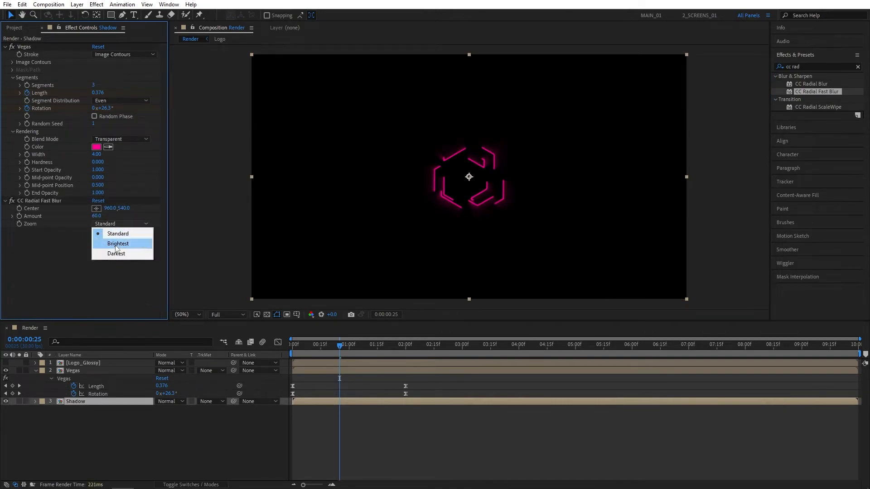
{"action": "left_click", "coordinate": [116, 246]}
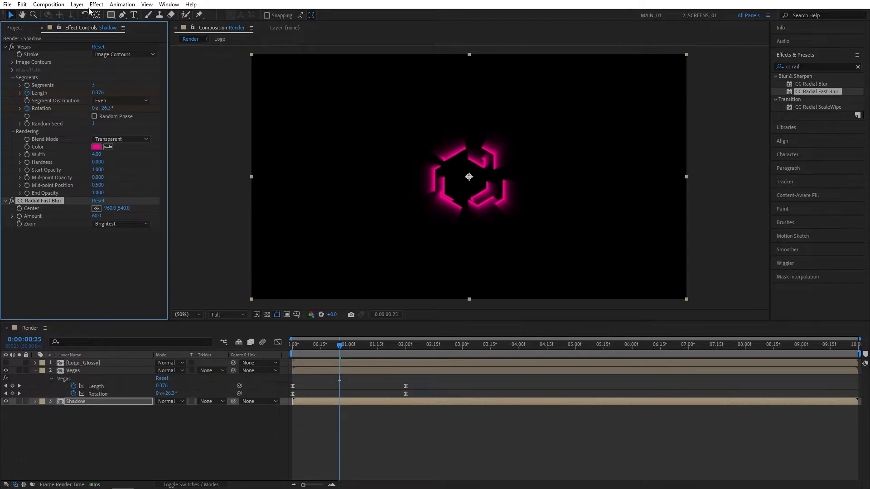
Step: Create a white 1920 × 1080 solid named BG and move it beneath all other layers
{"action": "left_click", "coordinate": [77, 4]}
{"action": "mouse_move", "coordinate": [91, 13]}
{"action": "left_click", "coordinate": [246, 26]}
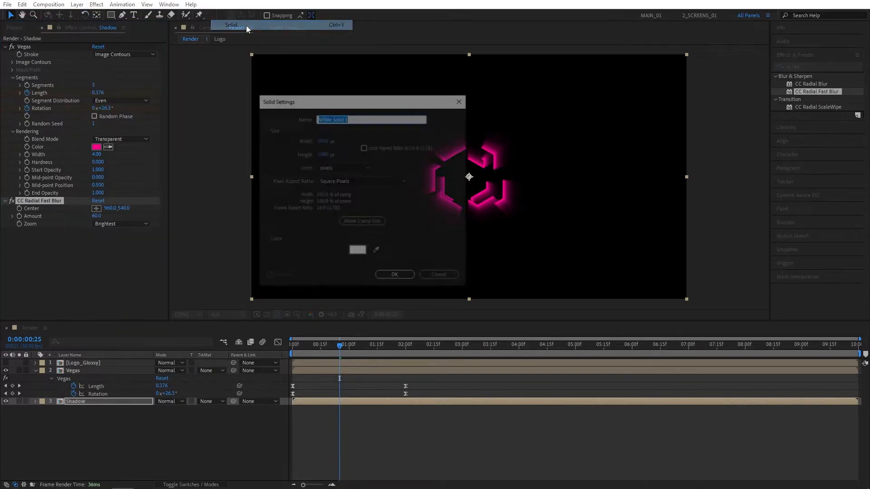
{"action": "type", "text": "BG"}
{"action": "left_click", "coordinate": [353, 252]}
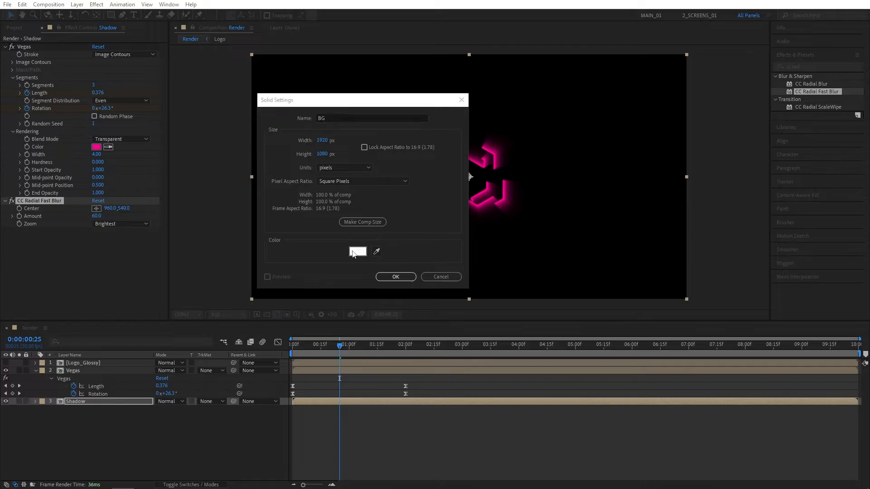
{"action": "left_click", "coordinate": [213, 25]}
{"action": "left_click", "coordinate": [396, 277]}
{"action": "left_click_drag", "start_coordinate": [71, 402], "coordinate": [81, 433]}
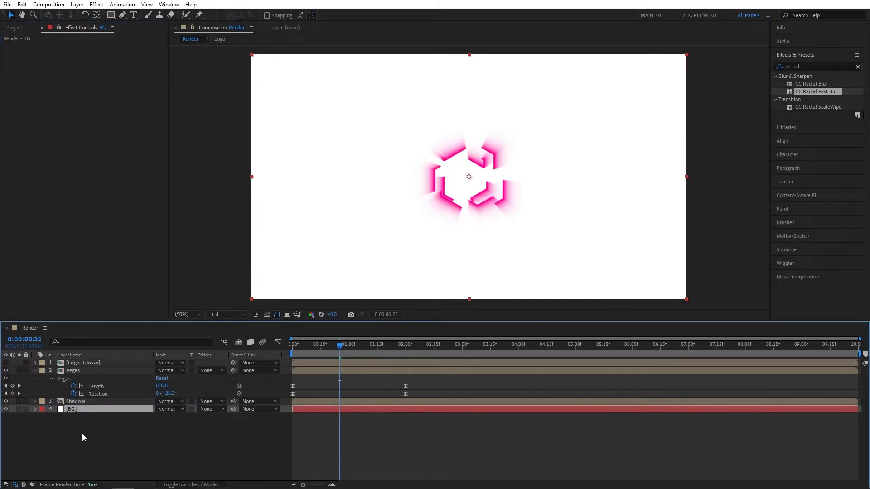
{"action": "left_click", "coordinate": [81, 433]}
Step: Move the Shadow layer's CC Radial Fast Blur center to 1474, 2 at the upper edge of the frame
{"action": "left_click", "coordinate": [76, 401]}
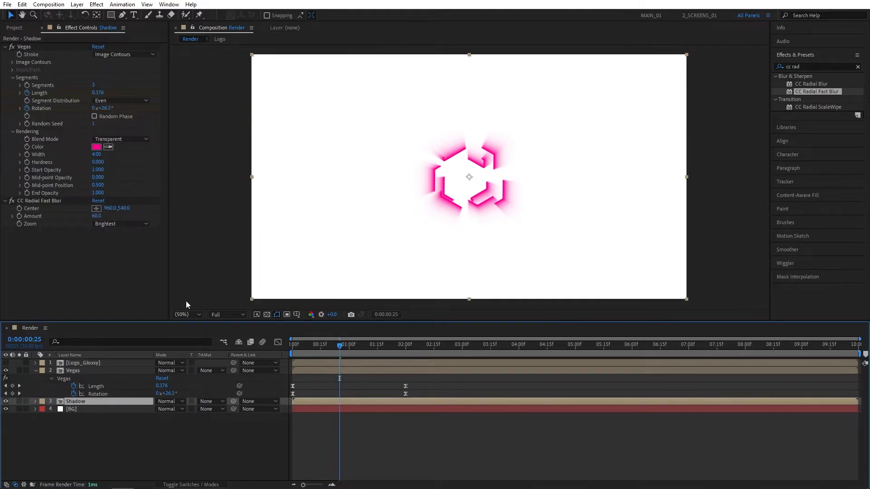
{"action": "left_click", "coordinate": [48, 201]}
{"action": "left_click", "coordinate": [96, 209]}
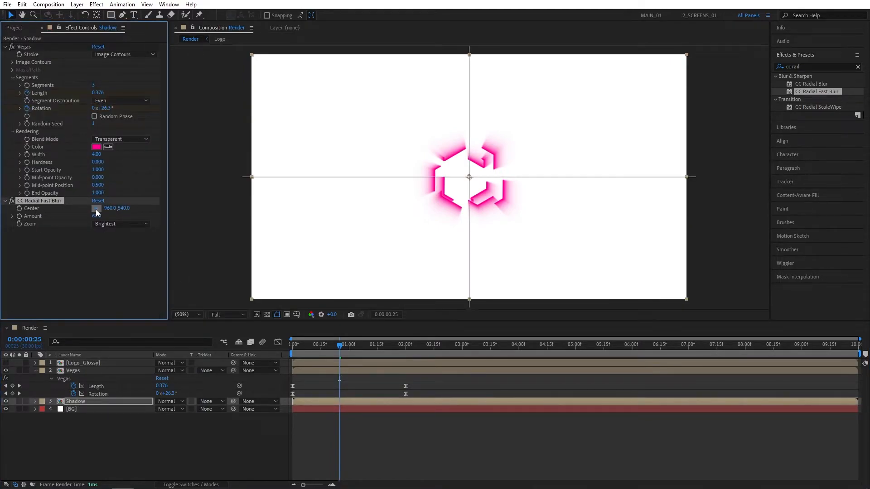
{"action": "left_click", "coordinate": [585, 55]}
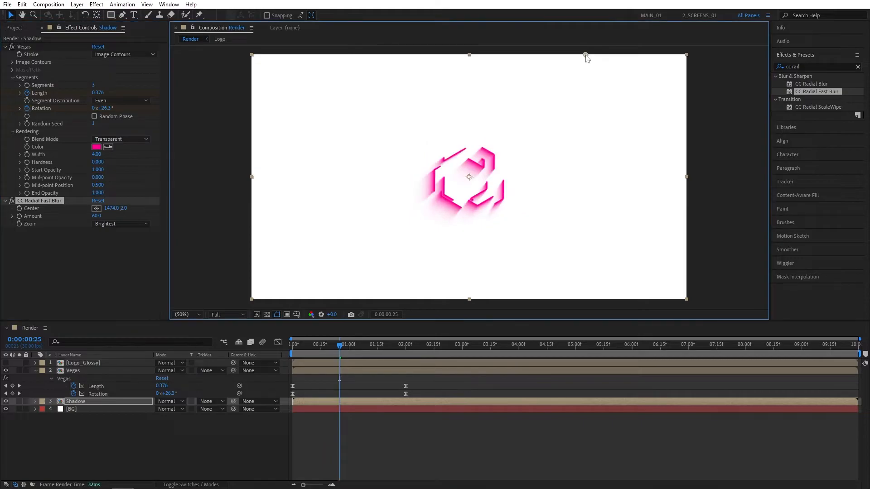
Step: Darken the Vegas color on the Shadow layer to 53002F
{"action": "left_click", "coordinate": [97, 147]}
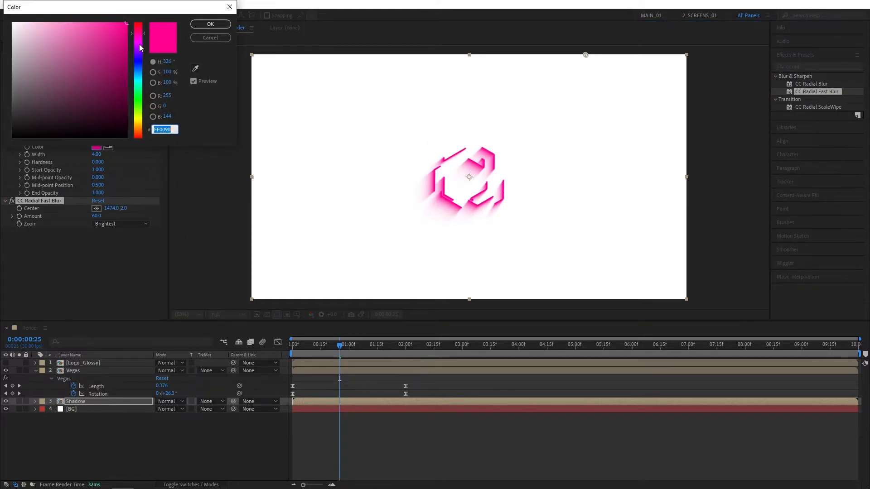
{"action": "left_click_drag", "start_coordinate": [124, 72], "coordinate": [149, 100]}
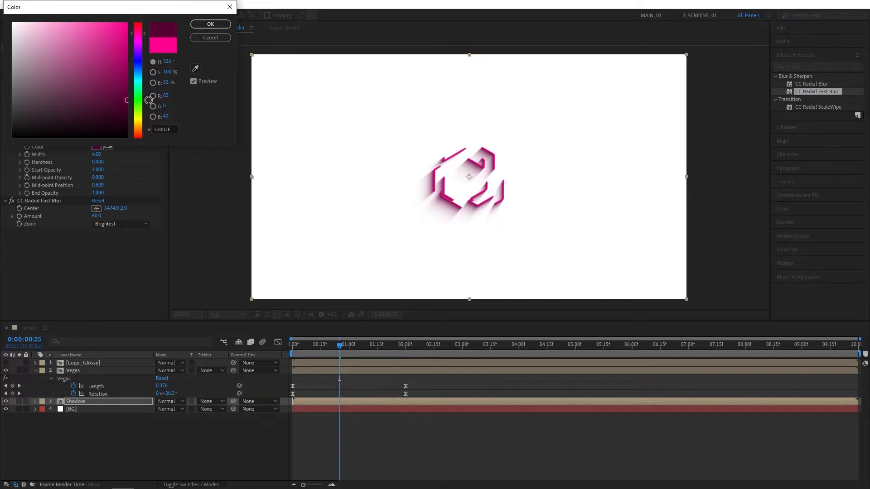
{"action": "left_click", "coordinate": [210, 24]}
Step: Make the Logo_Glossy layer visible and shift it in time so that it starts at 0:00:01:20
{"action": "left_click_drag", "start_coordinate": [338, 338], "coordinate": [383, 348]}
{"action": "left_click", "coordinate": [236, 428]}
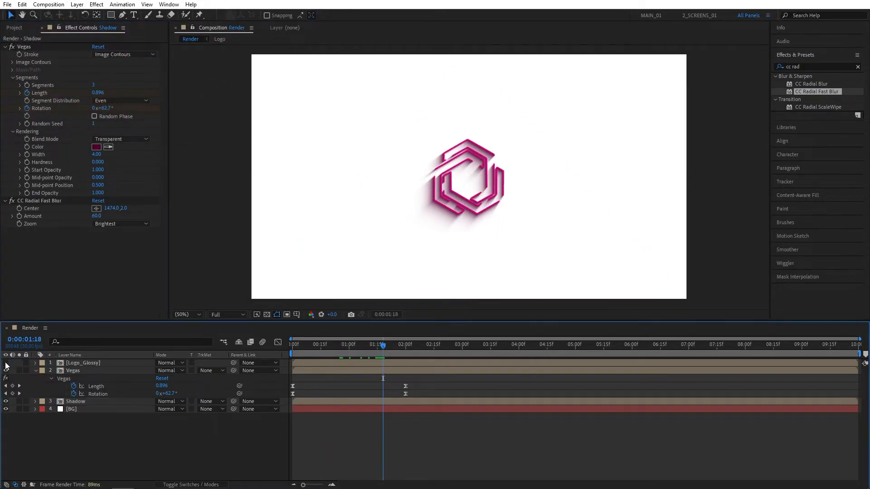
{"action": "left_click_drag", "start_coordinate": [383, 347], "coordinate": [387, 350]}
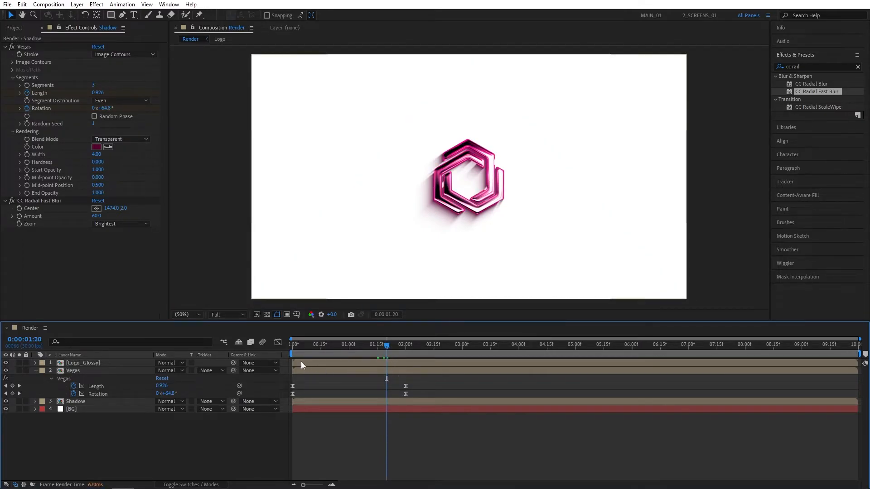
{"action": "left_click_drag", "start_coordinate": [298, 364], "coordinate": [391, 362]}
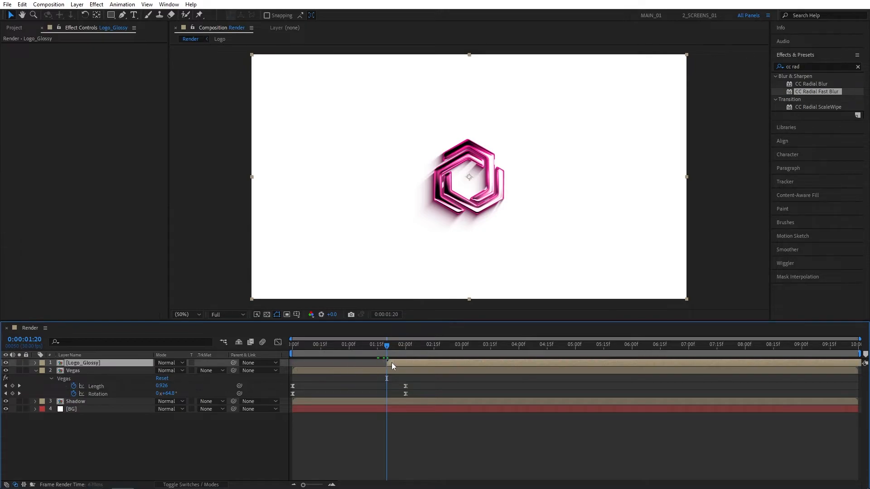
Step: Keyframe the Logo_Glossy layer's opacity at 0% at 0:00:01:20 and 100% at 0:00:02:05
{"action": "key", "text": "t"}
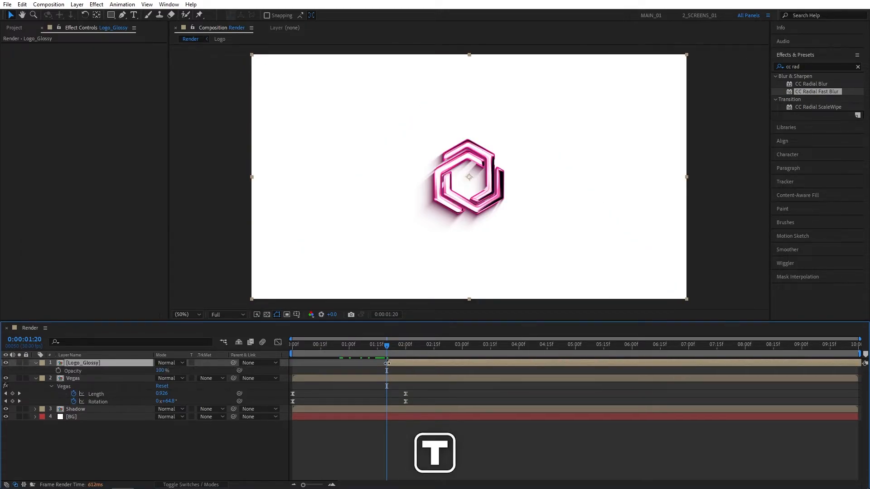
{"action": "left_click", "coordinate": [58, 370]}
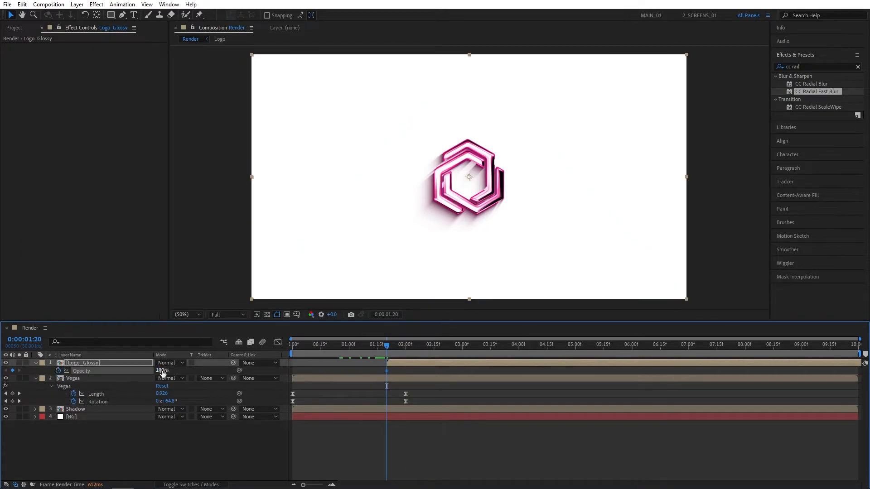
{"action": "left_click_drag", "start_coordinate": [161, 370], "coordinate": [77, 373]}
{"action": "left_click_drag", "start_coordinate": [387, 346], "coordinate": [415, 350]}
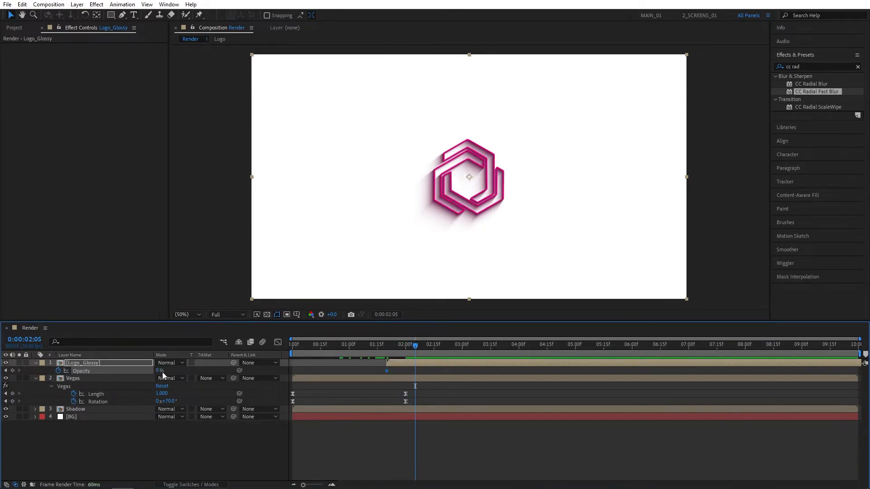
{"action": "left_click_drag", "start_coordinate": [161, 371], "coordinate": [338, 359]}
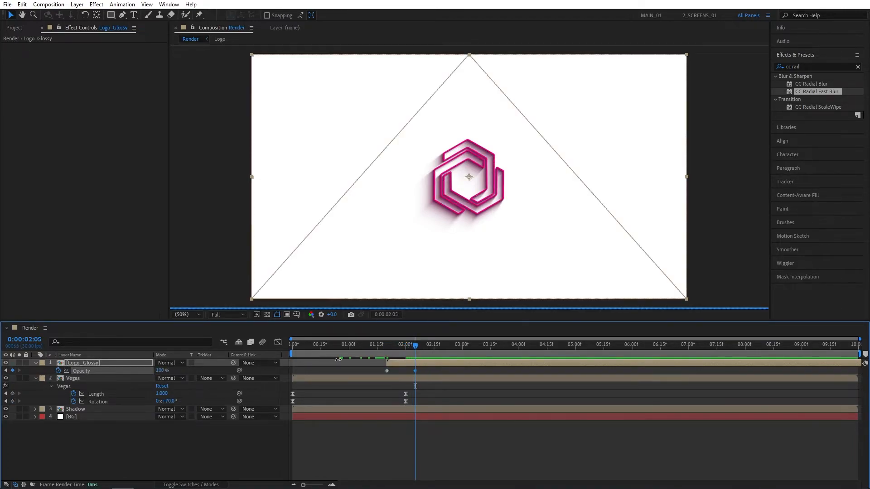
Step: Keyframe the Vegas layer's opacity at 100% at 0:00:01:20 and 0% at 0:00:02:05
{"action": "left_click", "coordinate": [78, 378]}
{"action": "key", "text": "t"}
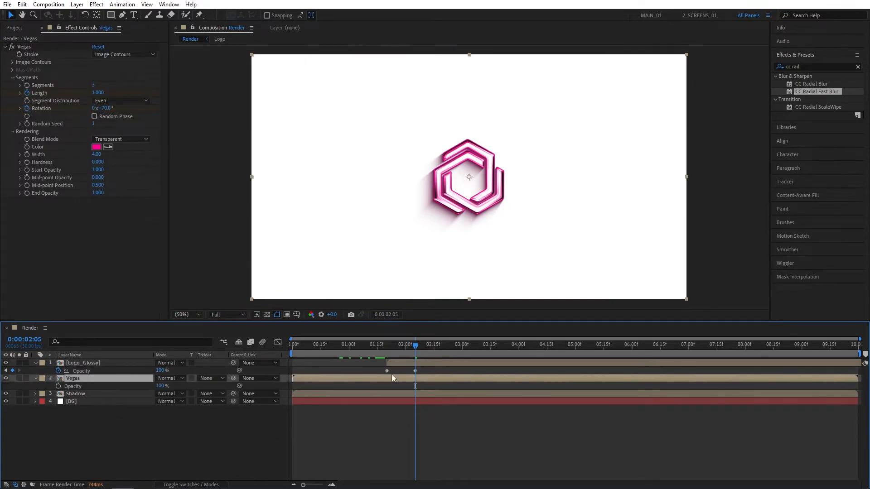
{"action": "left_click_drag", "start_coordinate": [414, 347], "coordinate": [387, 346]}
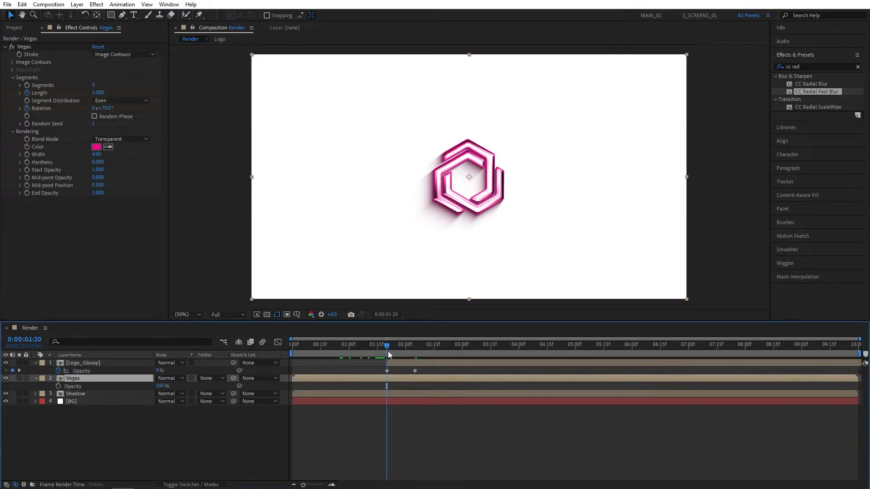
{"action": "left_click", "coordinate": [59, 386]}
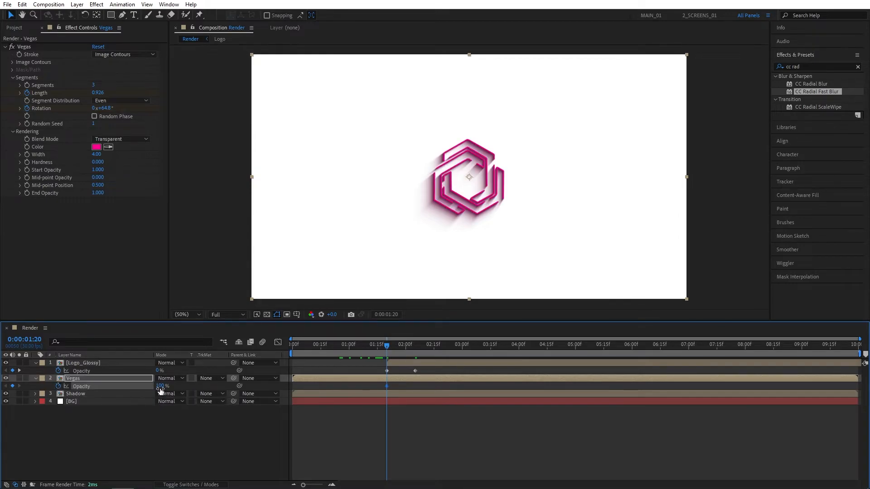
{"action": "left_click_drag", "start_coordinate": [388, 346], "coordinate": [415, 348]}
{"action": "left_click_drag", "start_coordinate": [158, 386], "coordinate": [101, 393]}
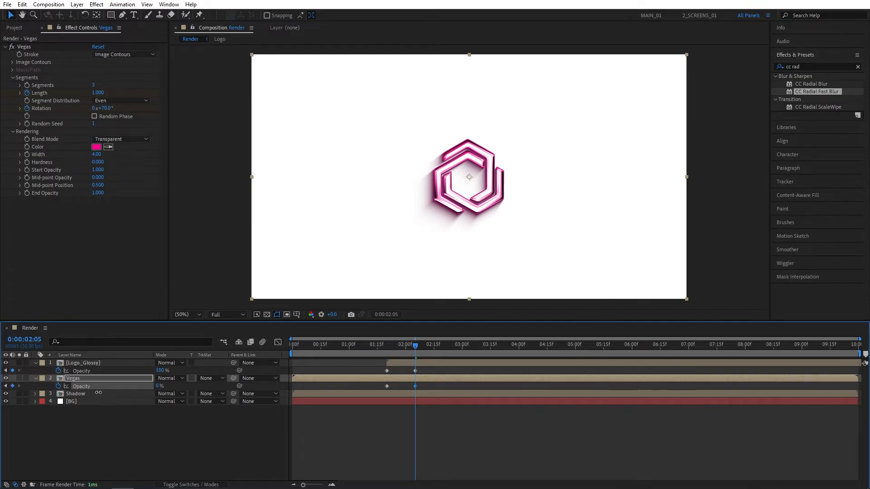
Step: Apply Easy Ease to the opacity keyframes of the Logo_Glossy and Vegas layers and preview the transition
{"action": "left_click_drag", "start_coordinate": [442, 369], "coordinate": [338, 389]}
{"action": "key", "text": "F9"}
{"action": "left_click_drag", "start_coordinate": [384, 344], "coordinate": [364, 350]}
{"action": "key", "text": "space"}
{"action": "left_click_drag", "start_coordinate": [427, 344], "coordinate": [394, 347]}
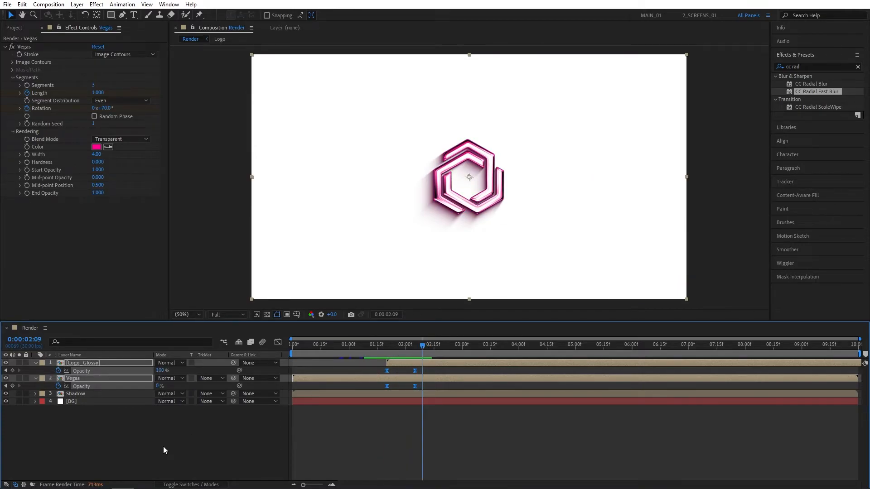
Step: Add a null object and parent the Logo_Glossy, Vegas and Shadow layers to it
{"action": "left_click", "coordinate": [77, 5]}
{"action": "mouse_move", "coordinate": [82, 15]}
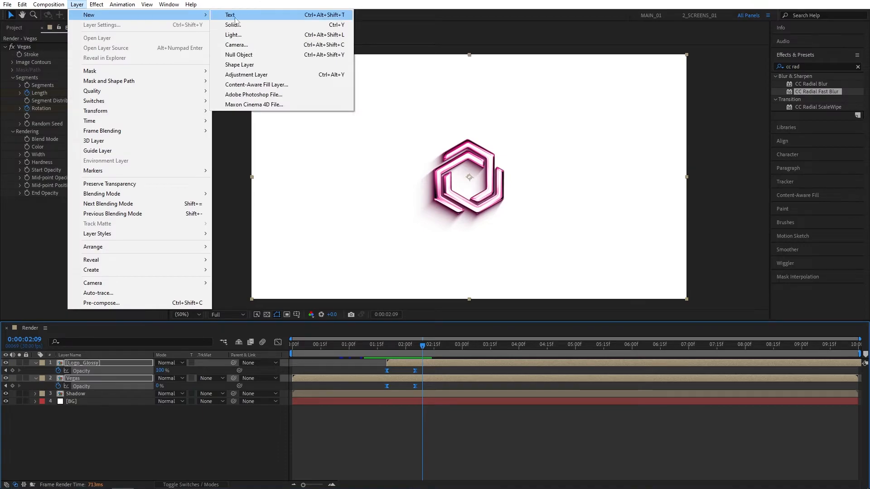
{"action": "left_click", "coordinate": [240, 56]}
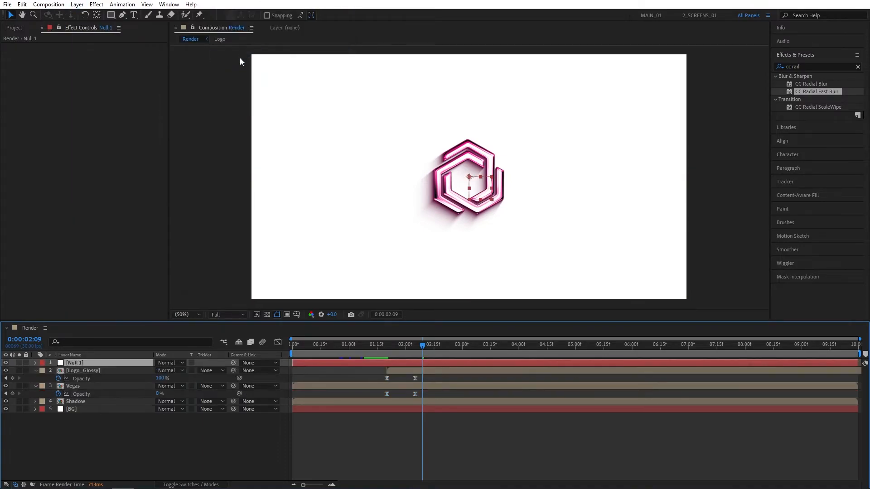
{"action": "left_click", "coordinate": [36, 370]}
{"action": "left_click", "coordinate": [36, 378]}
{"action": "left_click", "coordinate": [101, 413]}
{"action": "left_click", "coordinate": [82, 370]}
{"action": "left_click", "coordinate": [78, 385], "text": "shift"}
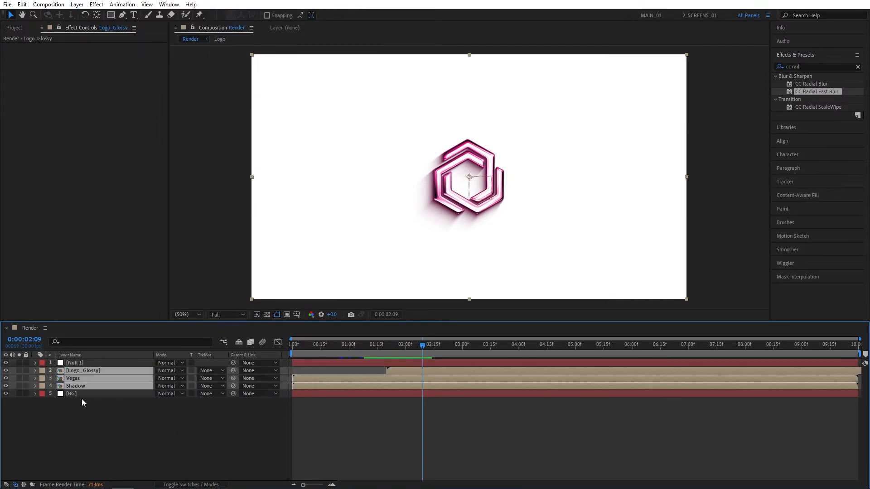
{"action": "left_click_drag", "start_coordinate": [234, 370], "coordinate": [84, 363]}
Step: Keyframe the null layer's scale at 50% at 0:00:00:00
{"action": "left_click", "coordinate": [68, 363]}
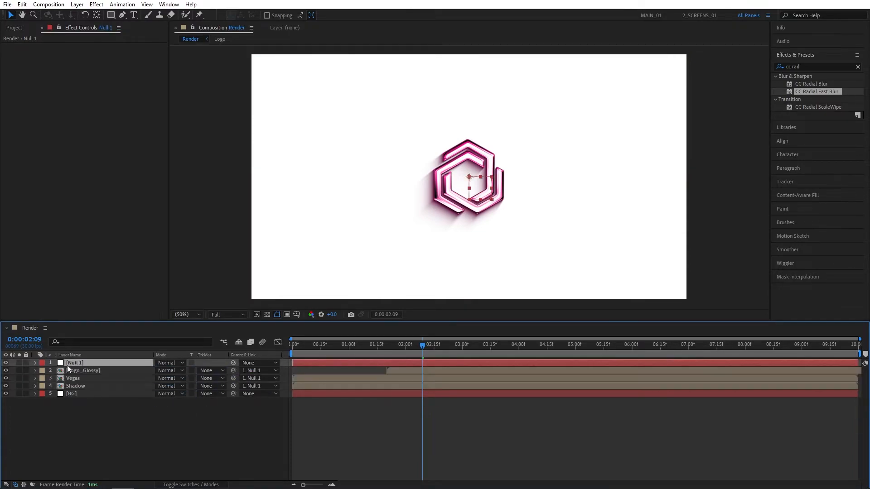
{"action": "key", "text": "s"}
{"action": "left_click_drag", "start_coordinate": [422, 347], "coordinate": [281, 352]}
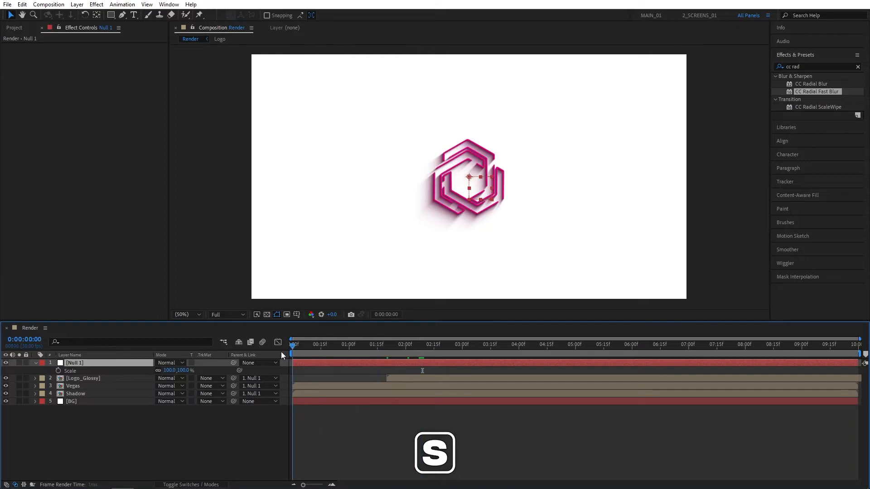
{"action": "left_click", "coordinate": [59, 370]}
{"action": "left_click", "coordinate": [171, 370]}
{"action": "type", "text": "50"}
{"action": "key", "text": "Return"}
Step: Add a scale keyframe of 140% to the null layer at 0:00:01:15
{"action": "left_click", "coordinate": [376, 349]}
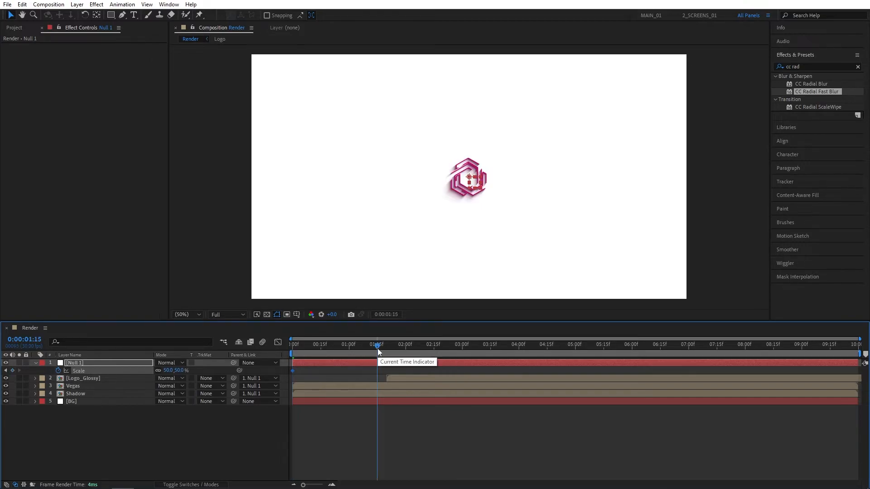
{"action": "left_click_drag", "start_coordinate": [181, 371], "coordinate": [215, 374]}
{"action": "left_click", "coordinate": [184, 371]}
{"action": "type", "text": "140"}
{"action": "key", "text": "Return"}
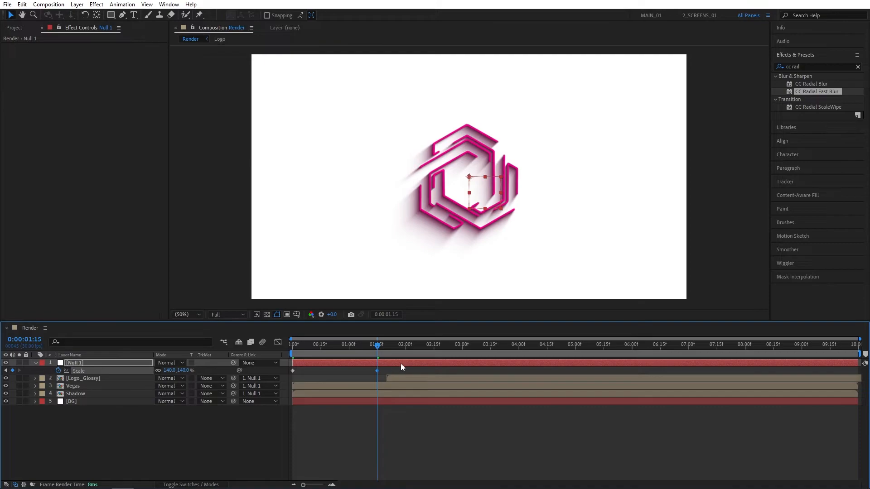
Step: Set the null's scale to 120% at 0:00:03:15 and apply Easy Ease to all its scale keyframes
{"action": "left_click_drag", "start_coordinate": [378, 349], "coordinate": [490, 352]}
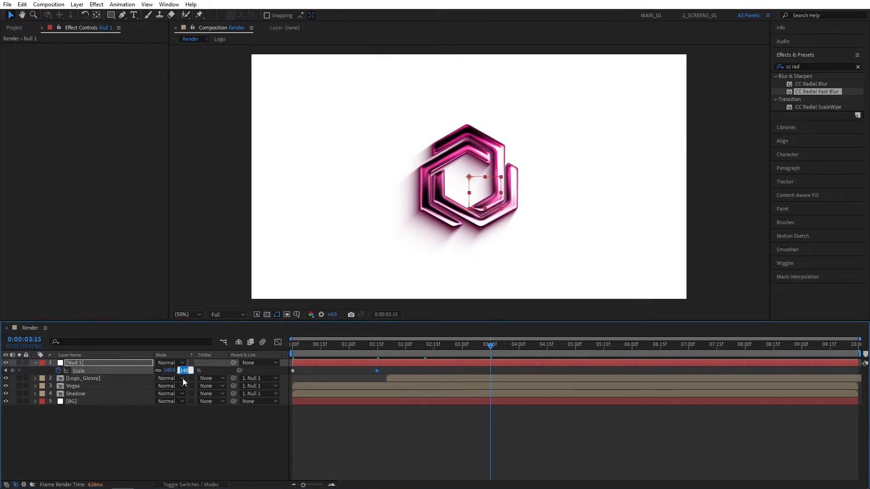
{"action": "type", "text": "120"}
{"action": "key", "text": "Return"}
{"action": "left_click_drag", "start_coordinate": [504, 371], "coordinate": [290, 373]}
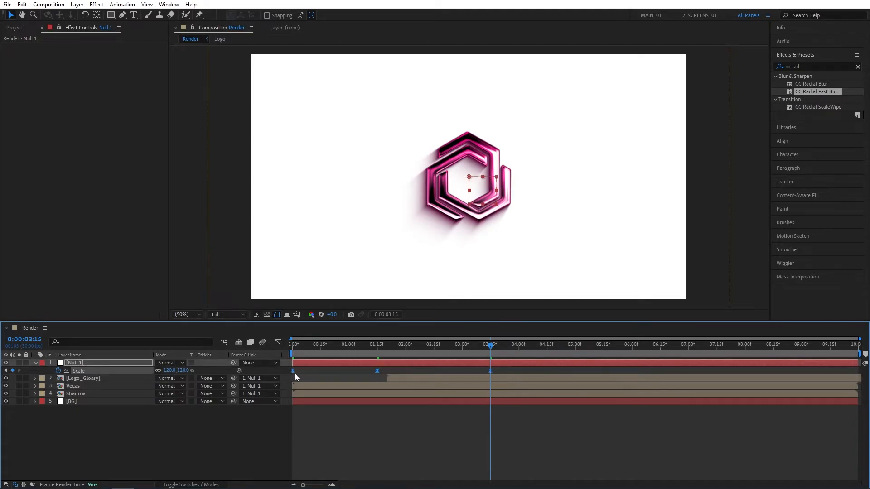
Step: Shape the null's scale speed graph so both the growth and the shrink start fast and settle slowly
{"action": "left_click", "coordinate": [278, 343]}
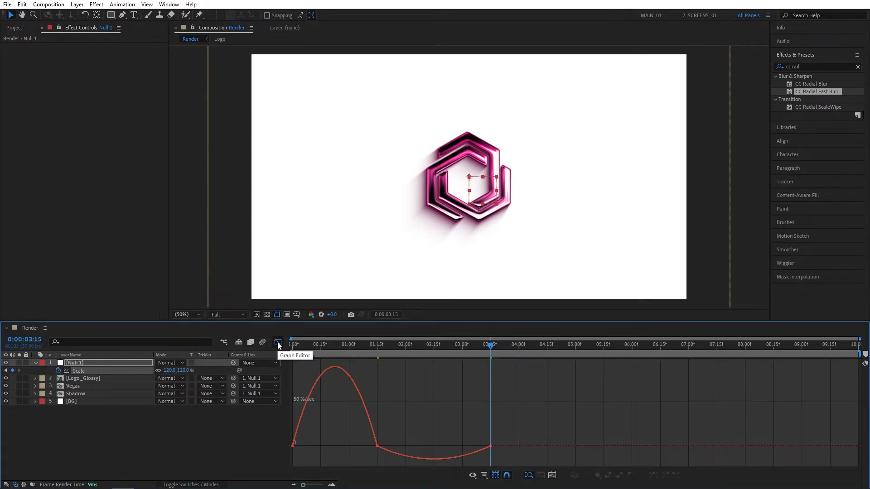
{"action": "right_click", "coordinate": [524, 396]}
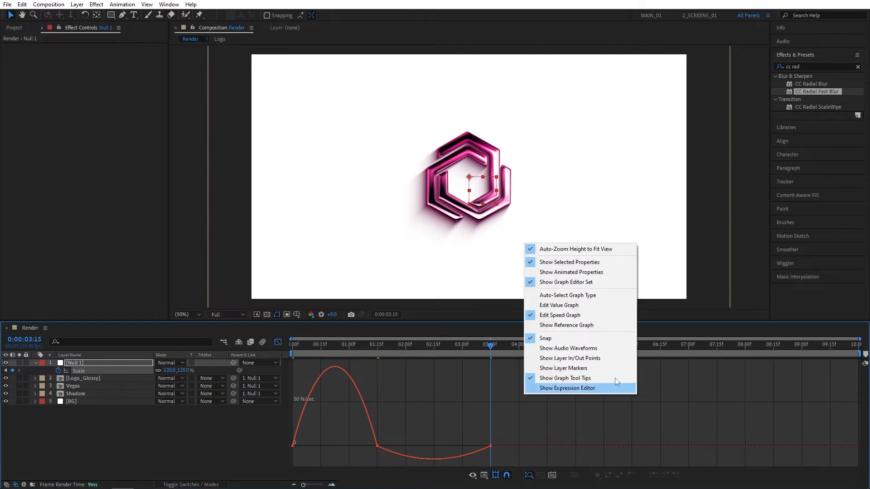
{"action": "left_click", "coordinate": [587, 315]}
{"action": "left_click", "coordinate": [294, 446]}
{"action": "left_click_drag", "start_coordinate": [306, 448], "coordinate": [276, 446]}
{"action": "left_click_drag", "start_coordinate": [363, 446], "coordinate": [307, 449]}
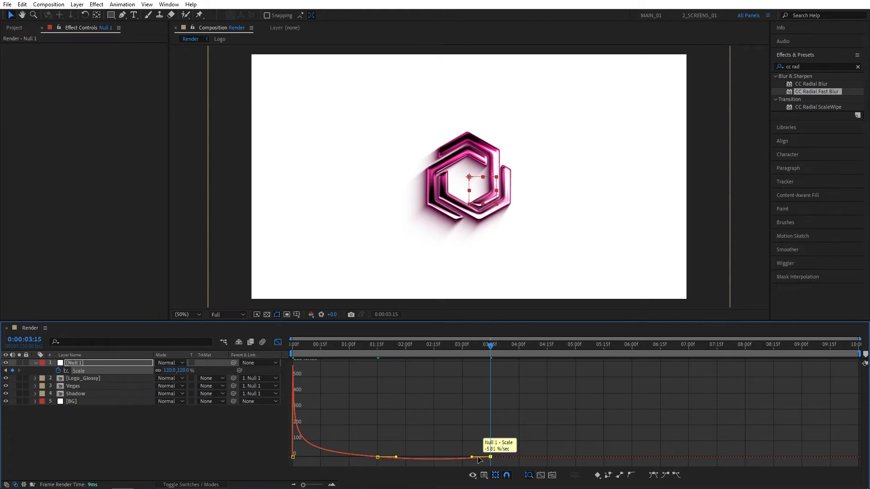
{"action": "left_click_drag", "start_coordinate": [472, 456], "coordinate": [412, 459]}
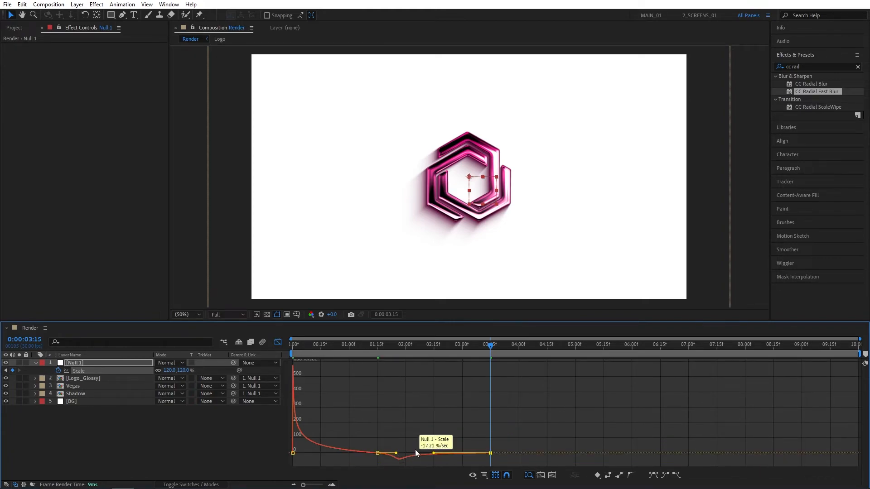
{"action": "left_click", "coordinate": [278, 343]}
Step: Play back the scaling logo animation from the start of the composition
{"action": "left_click_drag", "start_coordinate": [369, 346], "coordinate": [323, 345]}
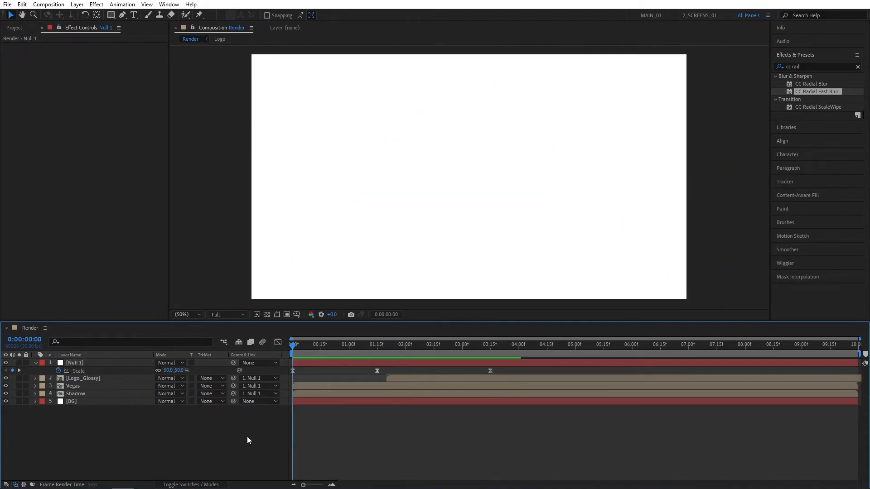
{"action": "key", "text": "space"}
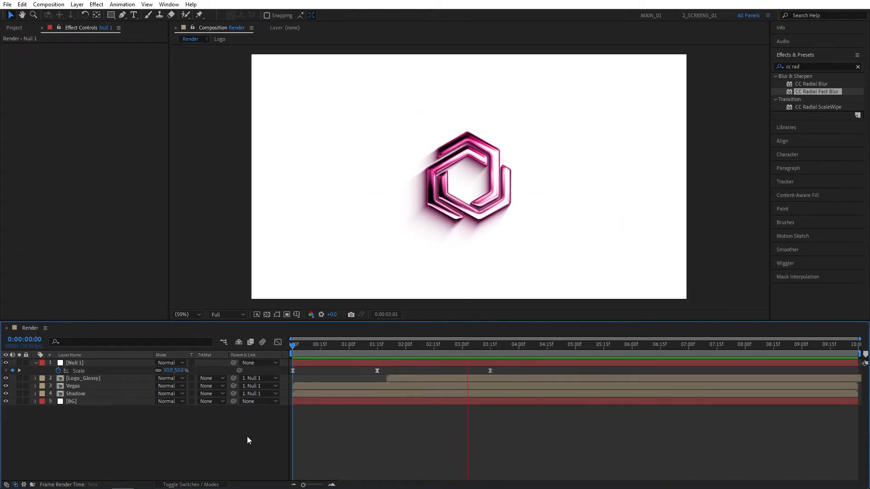
{"action": "key", "text": "space"}
{"action": "mouse_move", "coordinate": [431, 344]}
{"action": "left_mouse_down"}
{"action": "mouse_move", "coordinate": [399, 346]}
{"action": "mouse_move", "coordinate": [428, 345]}
{"action": "left_mouse_up"}
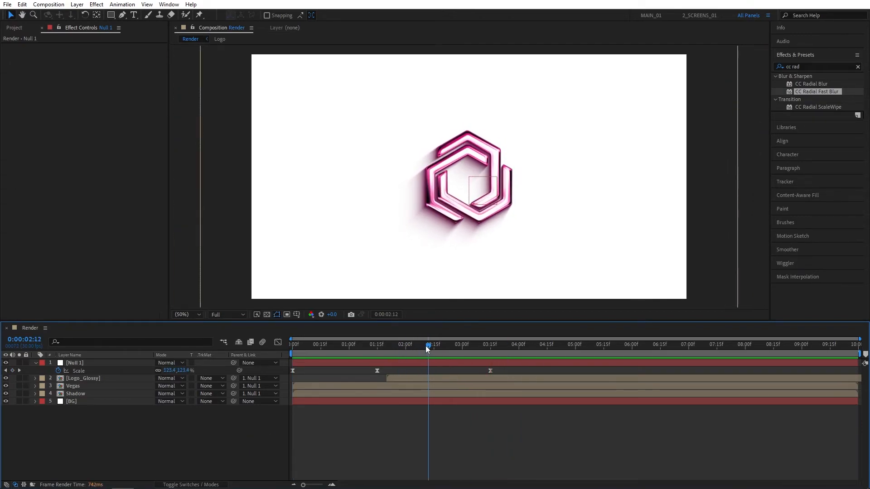
Step: Add the text Company.com below the logo and scale its layer to 20%
{"action": "left_click", "coordinate": [134, 15]}
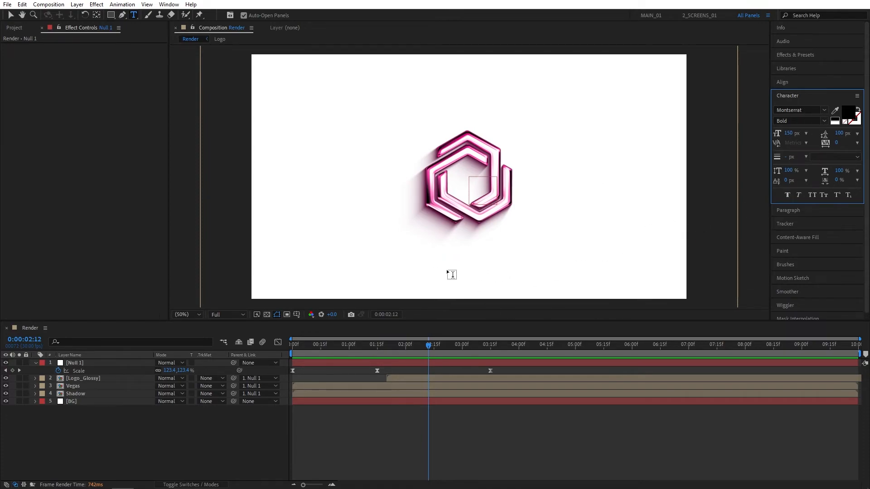
{"action": "left_click", "coordinate": [431, 275]}
{"action": "type", "text": "Company.com"}
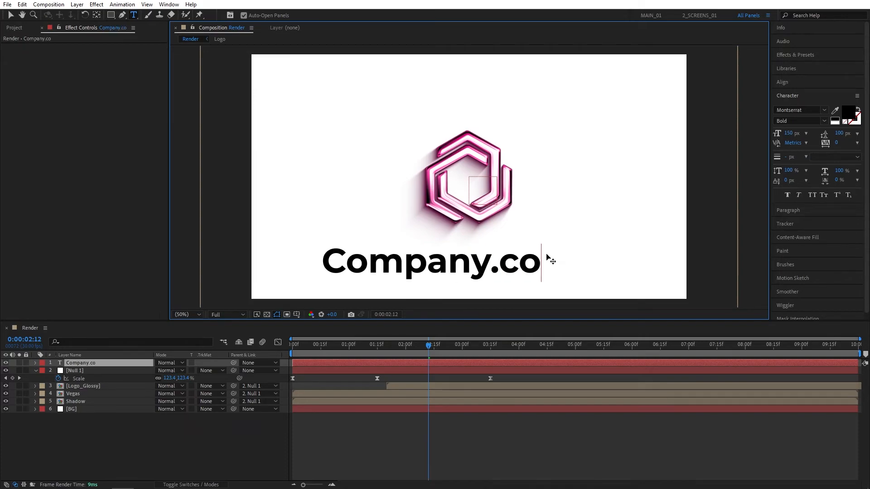
{"action": "left_click", "coordinate": [97, 363]}
{"action": "key", "text": "s"}
{"action": "left_click", "coordinate": [170, 371]}
{"action": "type", "text": "20"}
{"action": "key", "text": "Return"}
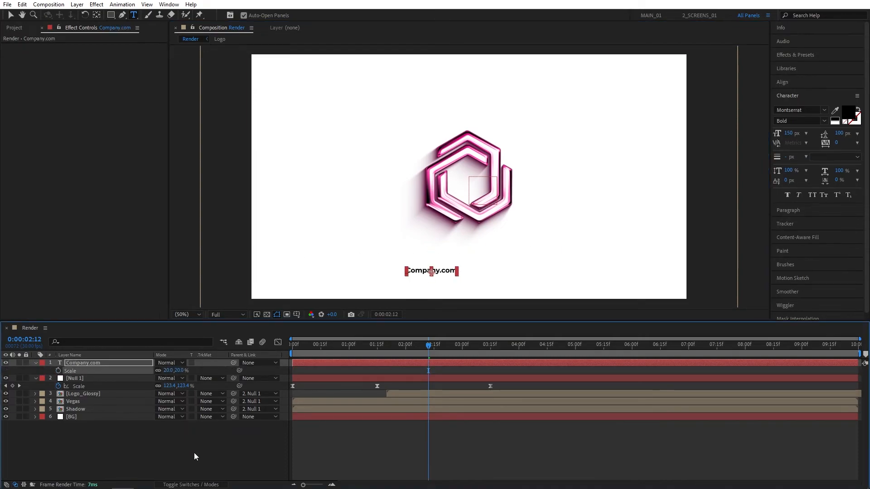
Step: Center the Company.com text horizontally in the composition and move it up to just beneath the logo as sized at 0:00:03:15
{"action": "left_click", "coordinate": [194, 450]}
{"action": "left_click", "coordinate": [110, 363]}
{"action": "left_click", "coordinate": [782, 82]}
{"action": "left_click", "coordinate": [794, 105]}
{"action": "key", "text": "v"}
{"action": "left_click_drag", "start_coordinate": [425, 349], "coordinate": [490, 350]}
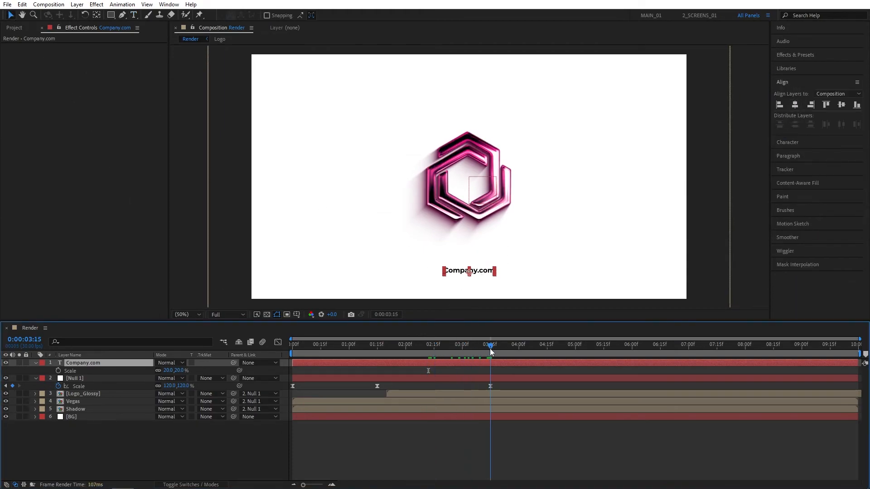
{"action": "left_click_drag", "start_coordinate": [484, 271], "coordinate": [481, 244]}
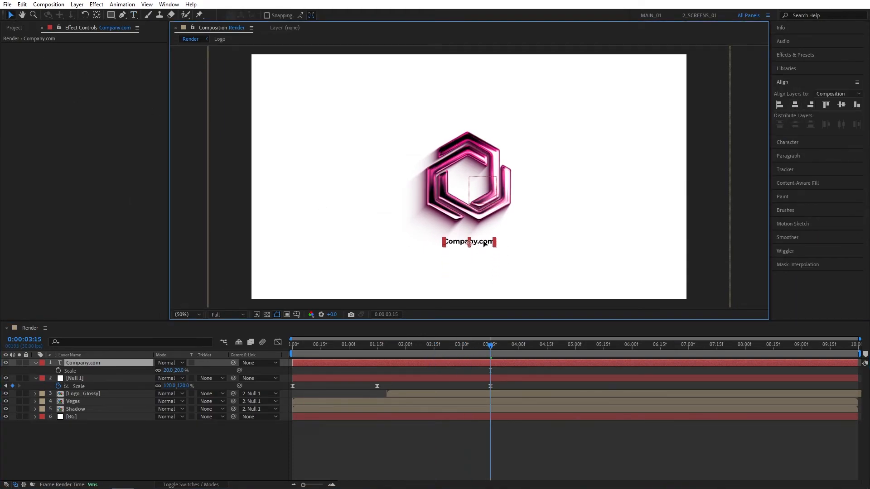
Step: Keyframe the Company.com layer's current position and its opacity at 100% at 0:00:03:15
{"action": "key", "text": "t"}
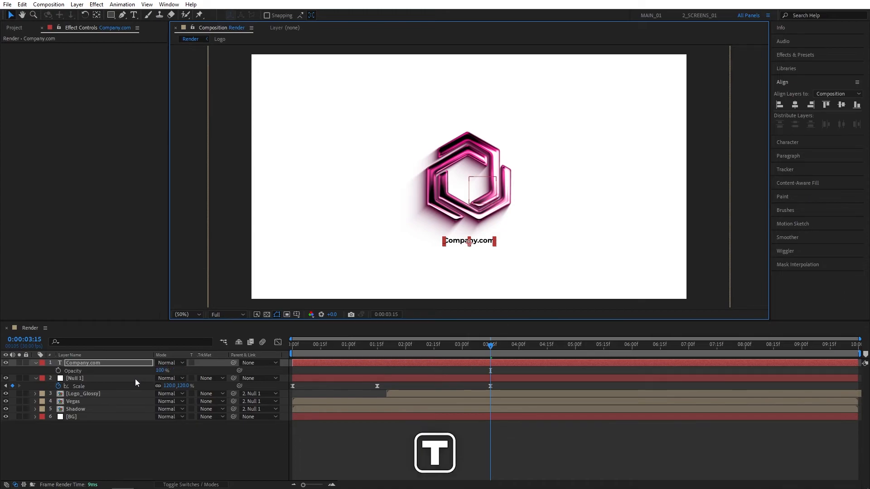
{"action": "key", "text": "shift+p"}
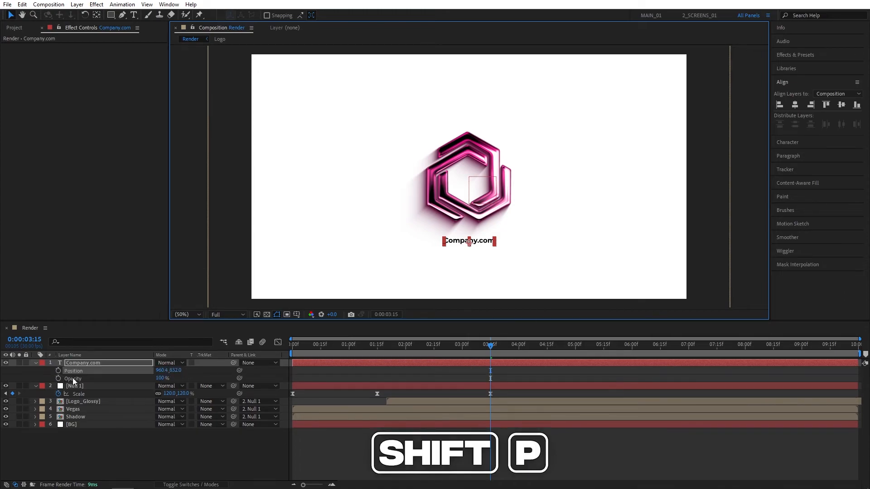
{"action": "left_click", "coordinate": [59, 371]}
{"action": "left_click", "coordinate": [59, 379]}
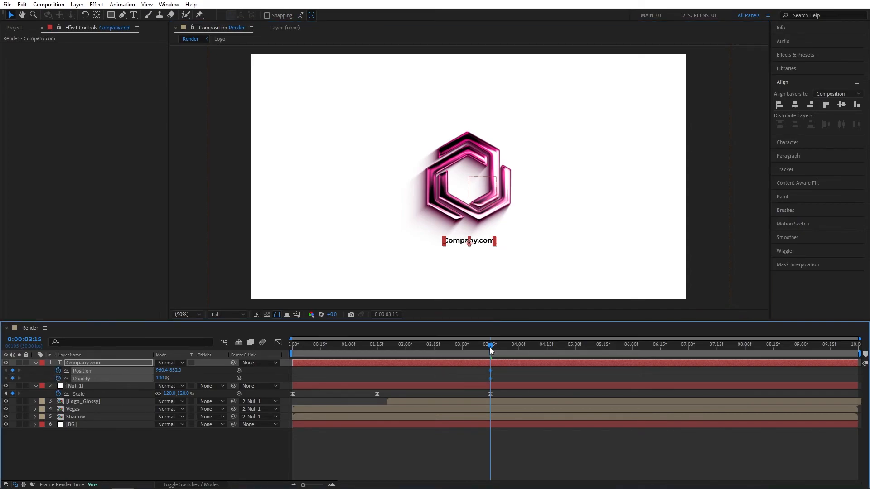
Step: At 0:00:02:15, keyframe the Company.com layer's position at 960.4, 872 and its opacity at 0%
{"action": "left_click_drag", "start_coordinate": [490, 350], "coordinate": [433, 351]}
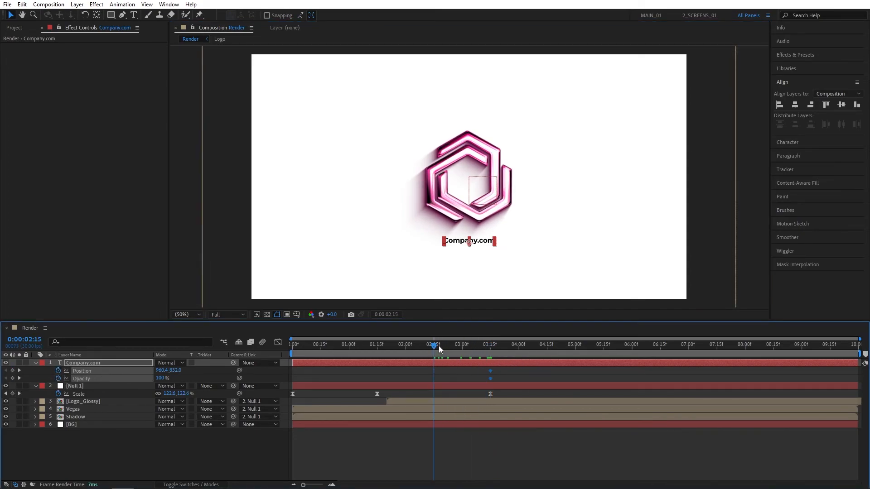
{"action": "left_click", "coordinate": [163, 439]}
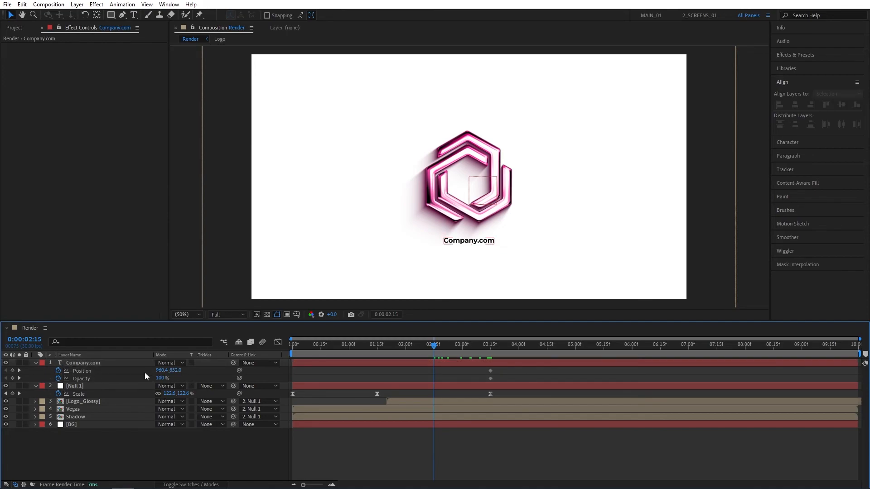
{"action": "left_click_drag", "start_coordinate": [180, 372], "coordinate": [48, 387]}
Step: Apply Easy Ease to the text's position and opacity keyframes and lengthen the ending ease in the speed graph
{"action": "left_click_drag", "start_coordinate": [499, 369], "coordinate": [393, 385]}
{"action": "key", "text": "F9"}
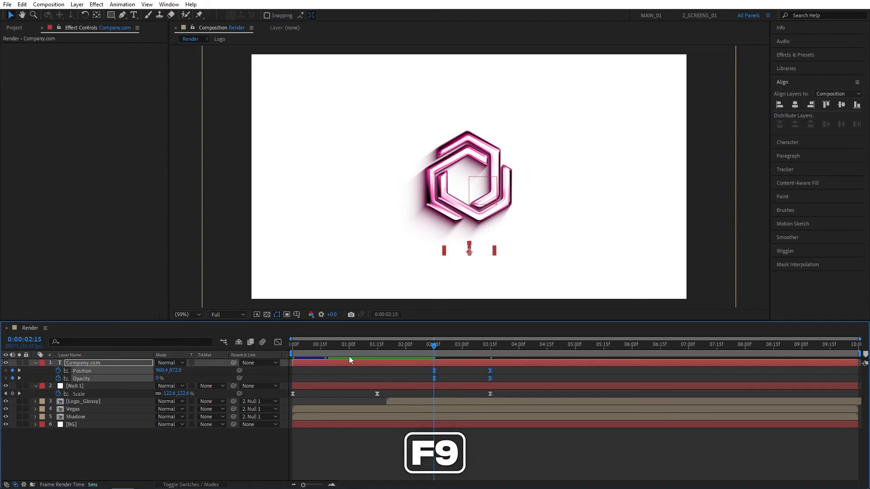
{"action": "left_click", "coordinate": [277, 344]}
{"action": "left_click_drag", "start_coordinate": [485, 460], "coordinate": [443, 459]}
{"action": "left_click", "coordinate": [277, 343]}
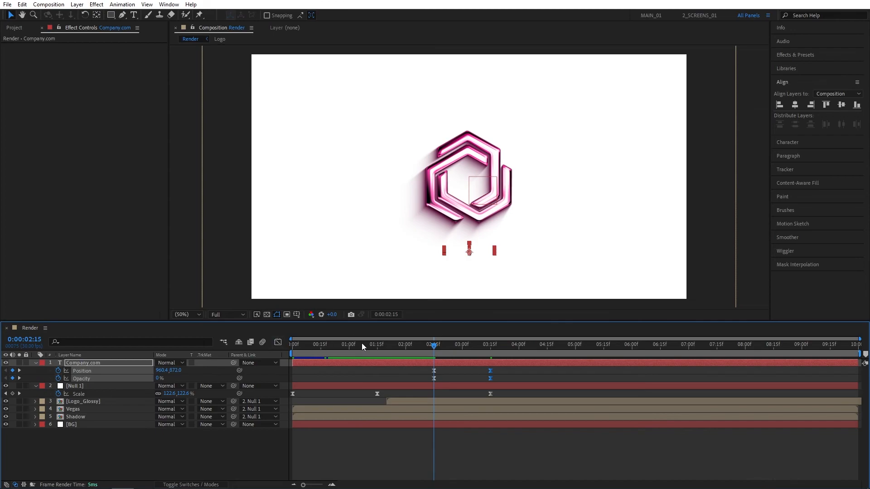
Step: Shift the text's position and opacity keyframes so they start at 0:00:01:20, and preview the full reveal
{"action": "left_click_drag", "start_coordinate": [434, 347], "coordinate": [387, 345]}
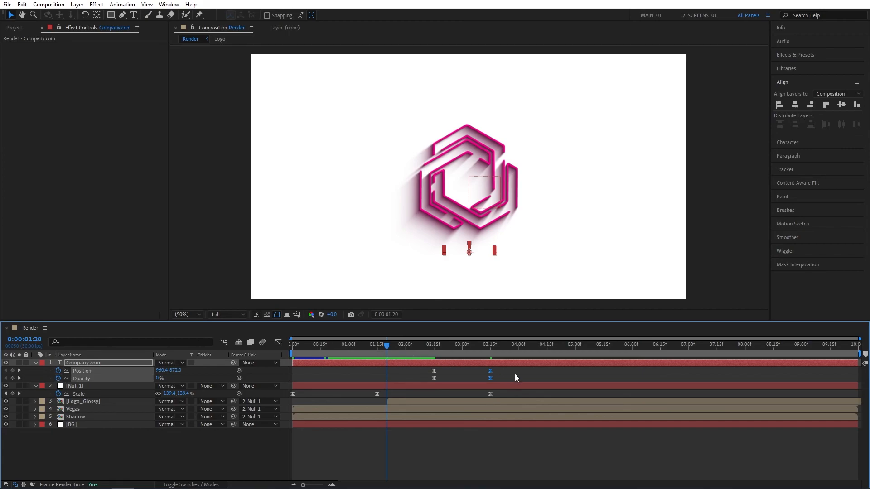
{"action": "left_click_drag", "start_coordinate": [523, 368], "coordinate": [379, 349]}
{"action": "key", "text": "space"}
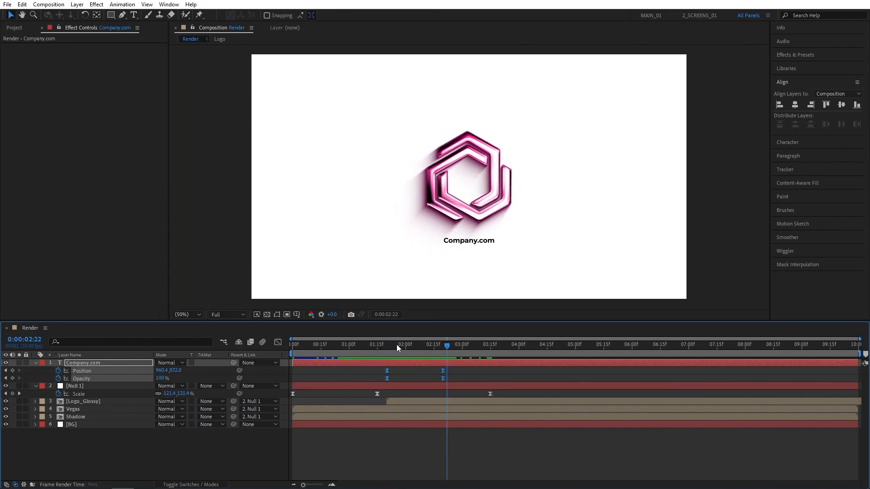
{"action": "left_click", "coordinate": [238, 453]}
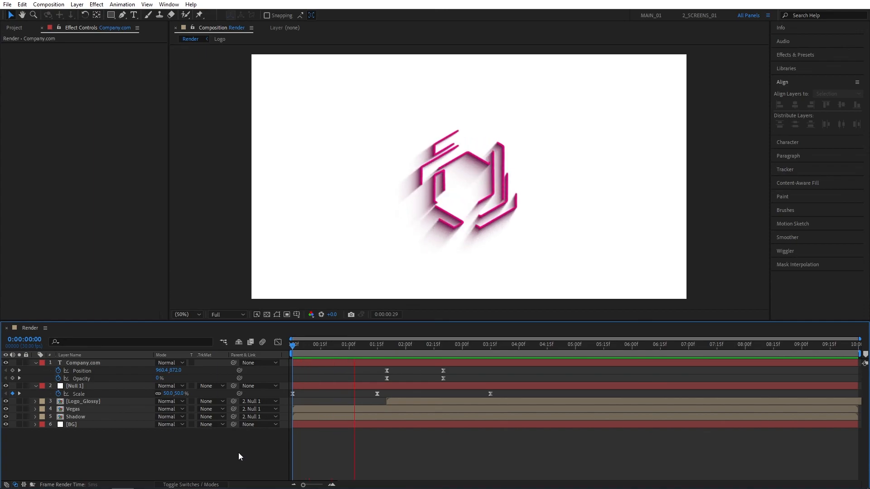